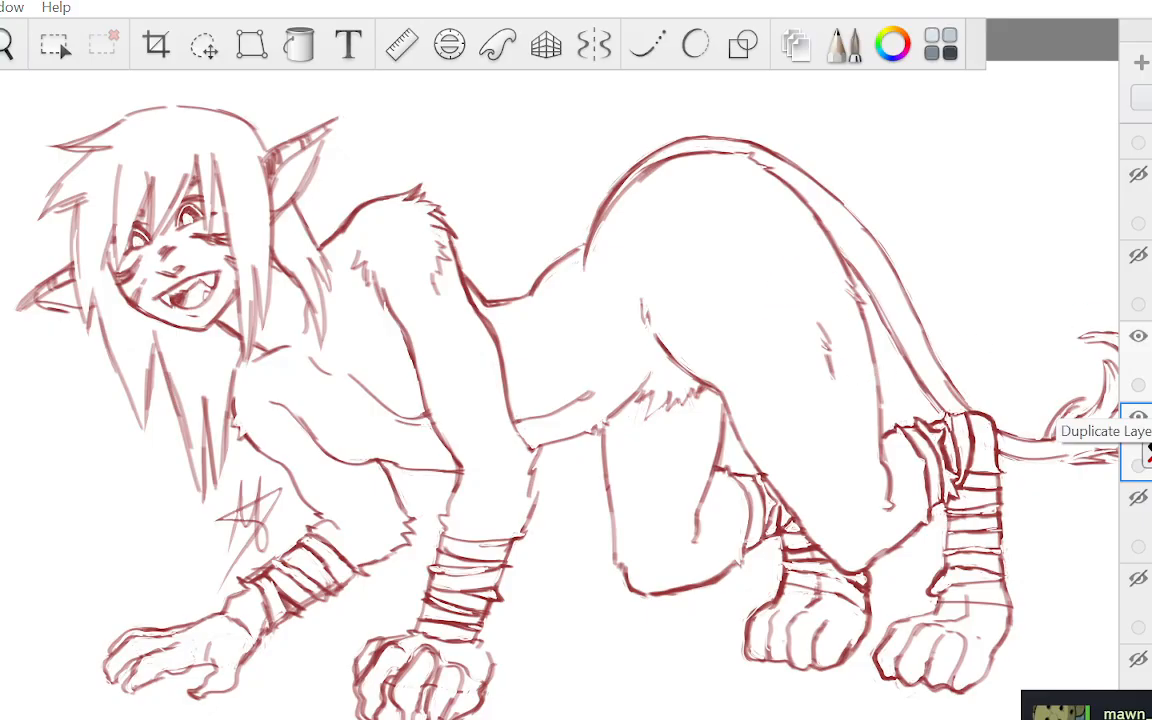
Duplicate the red sketch layer and nudge the copy slightly so its lines sit just off the originals
left_click(1147, 452)
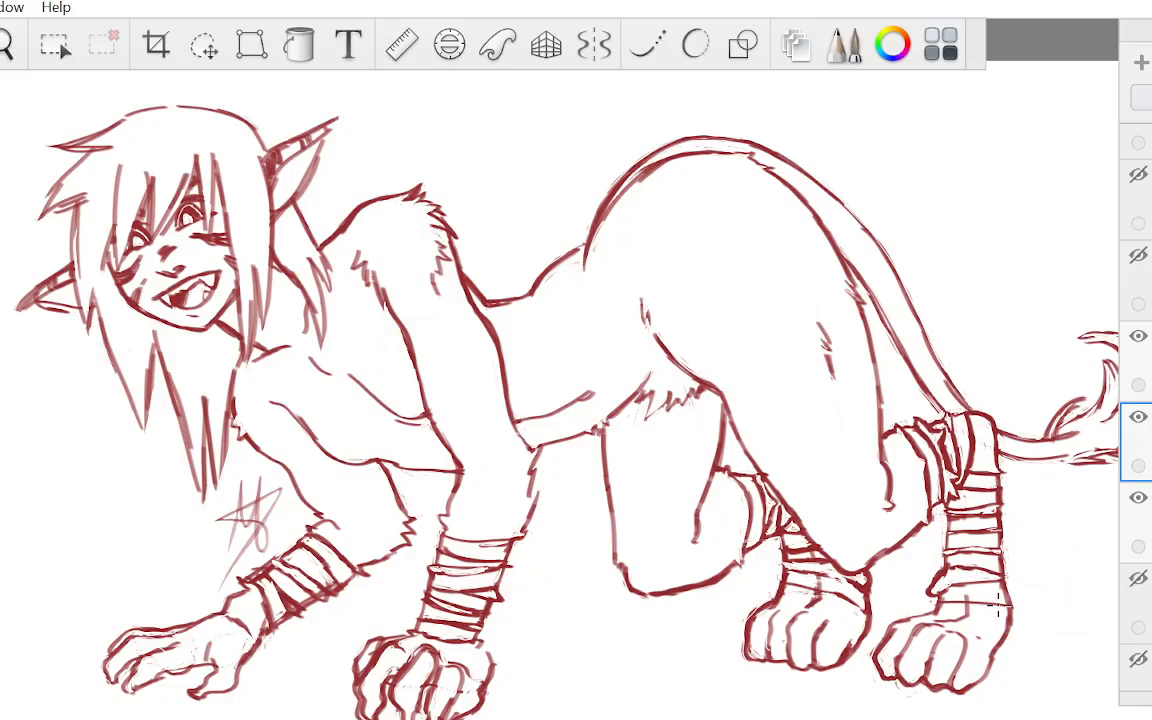
left_click(203, 44)
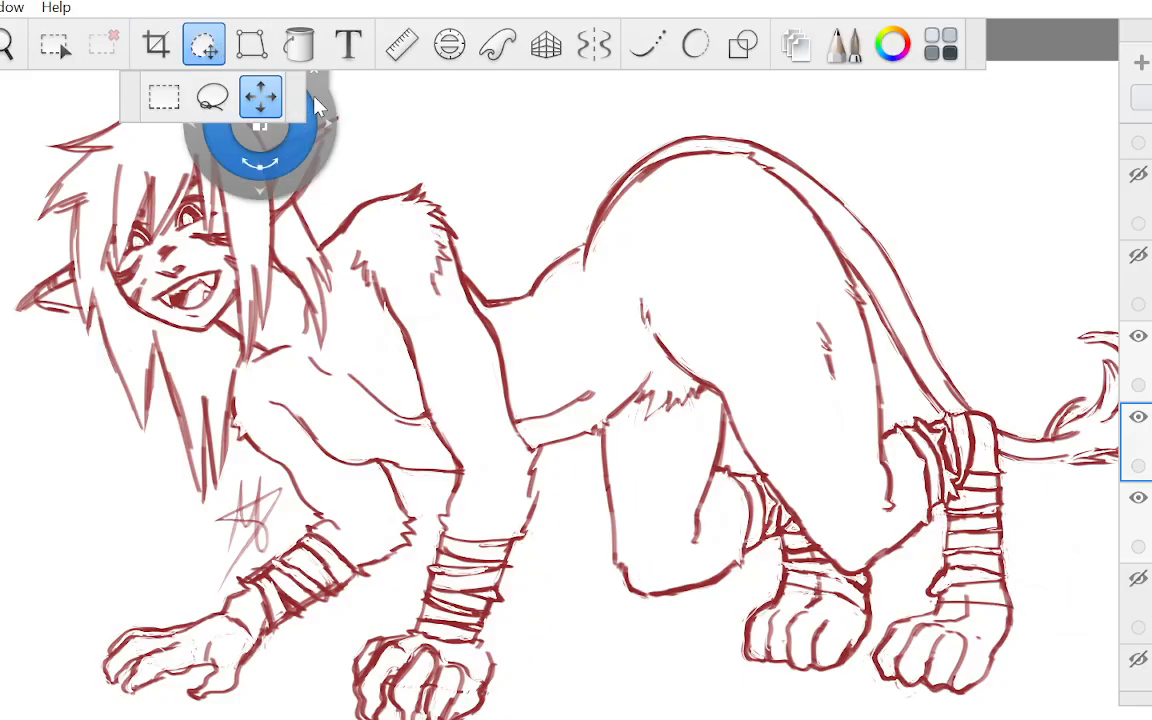
mouse_move(665, 560)
left_mouse_down()
mouse_move(501, 573)
mouse_move(640, 645)
mouse_move(670, 600)
left_mouse_up()
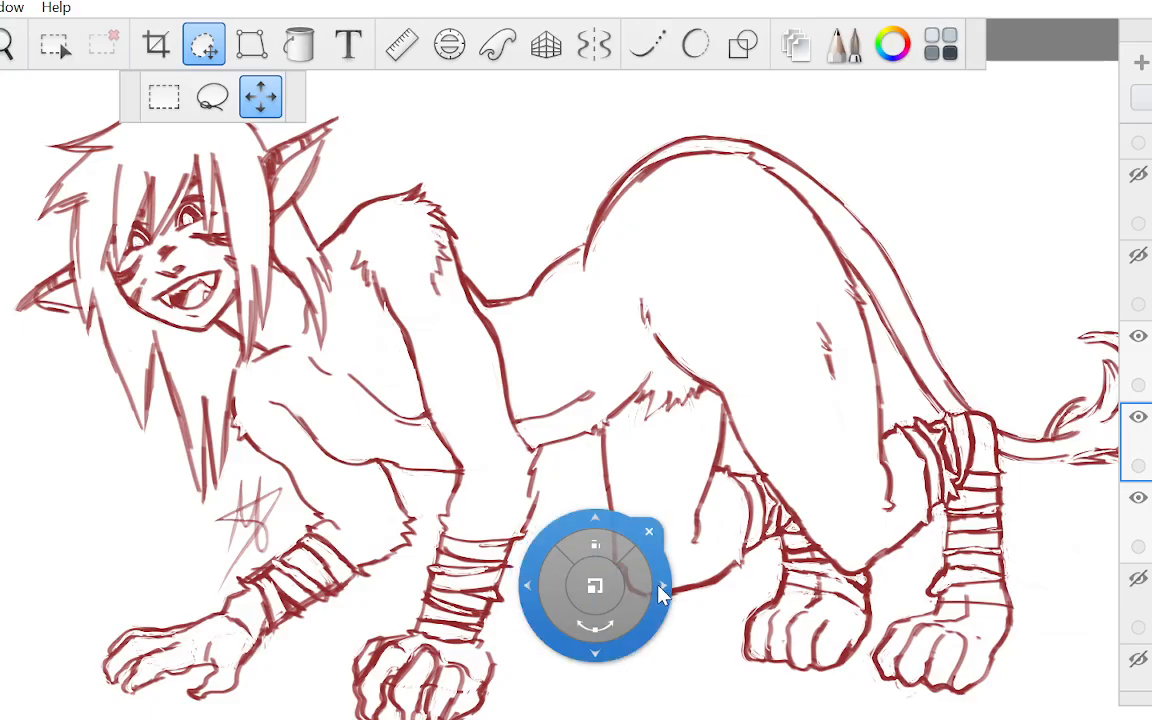
left_click(662, 641)
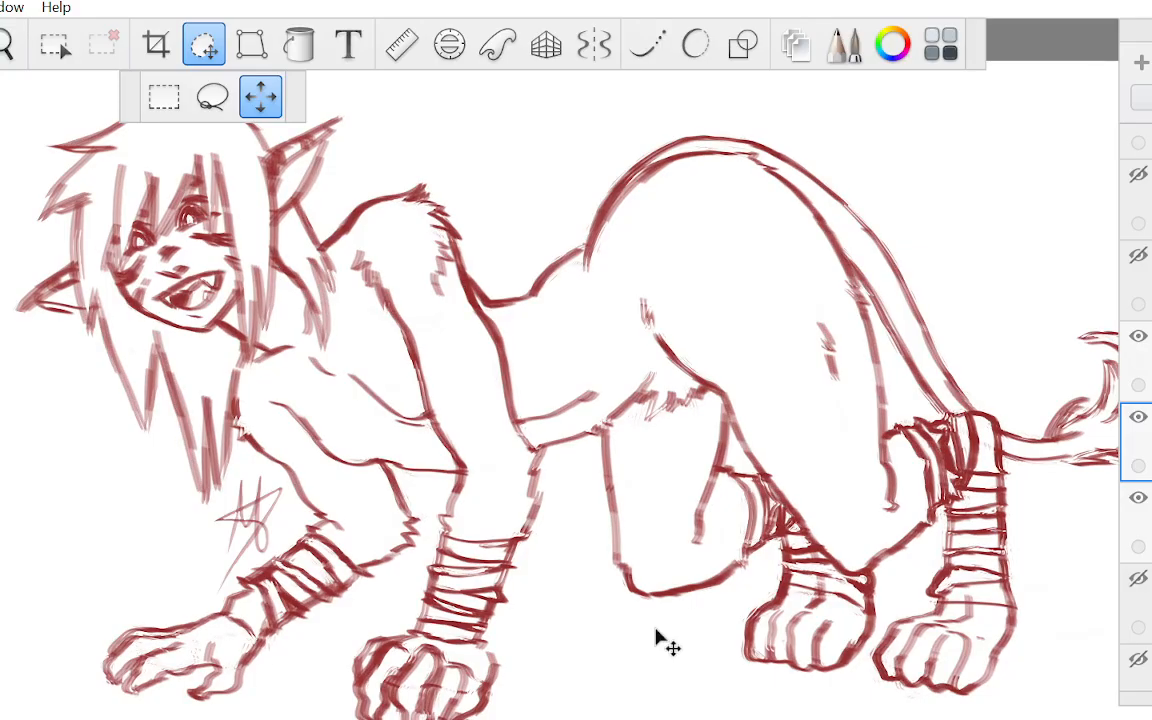
key("space")
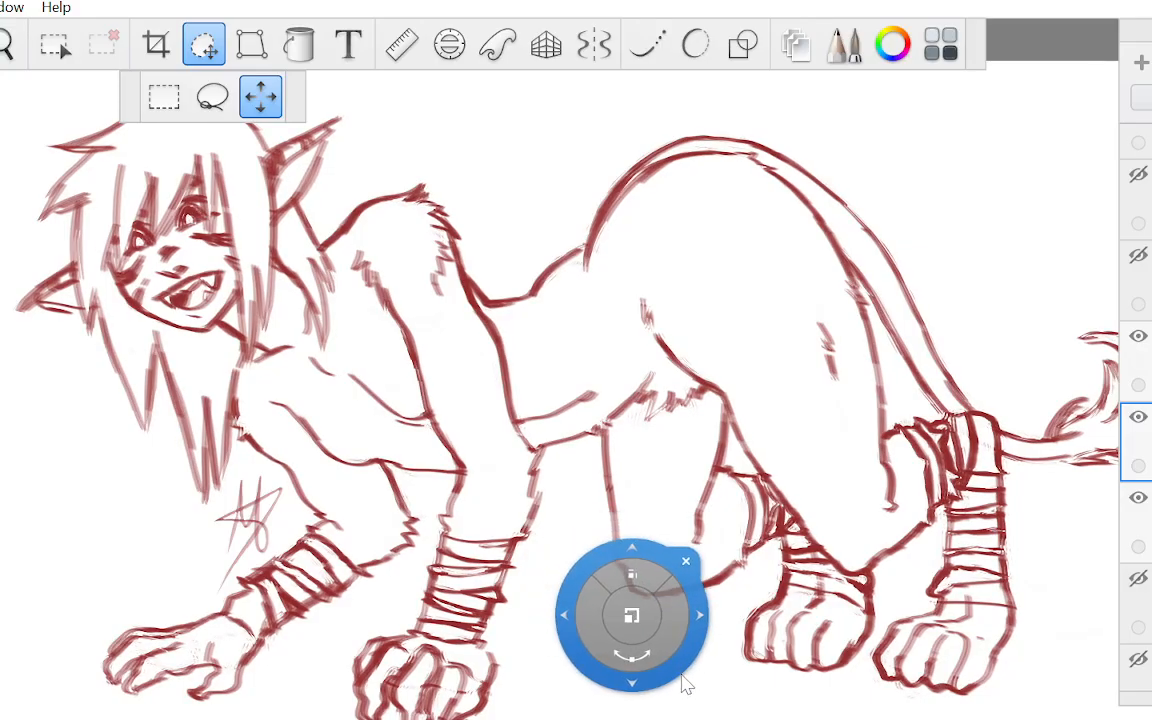
left_click(696, 578)
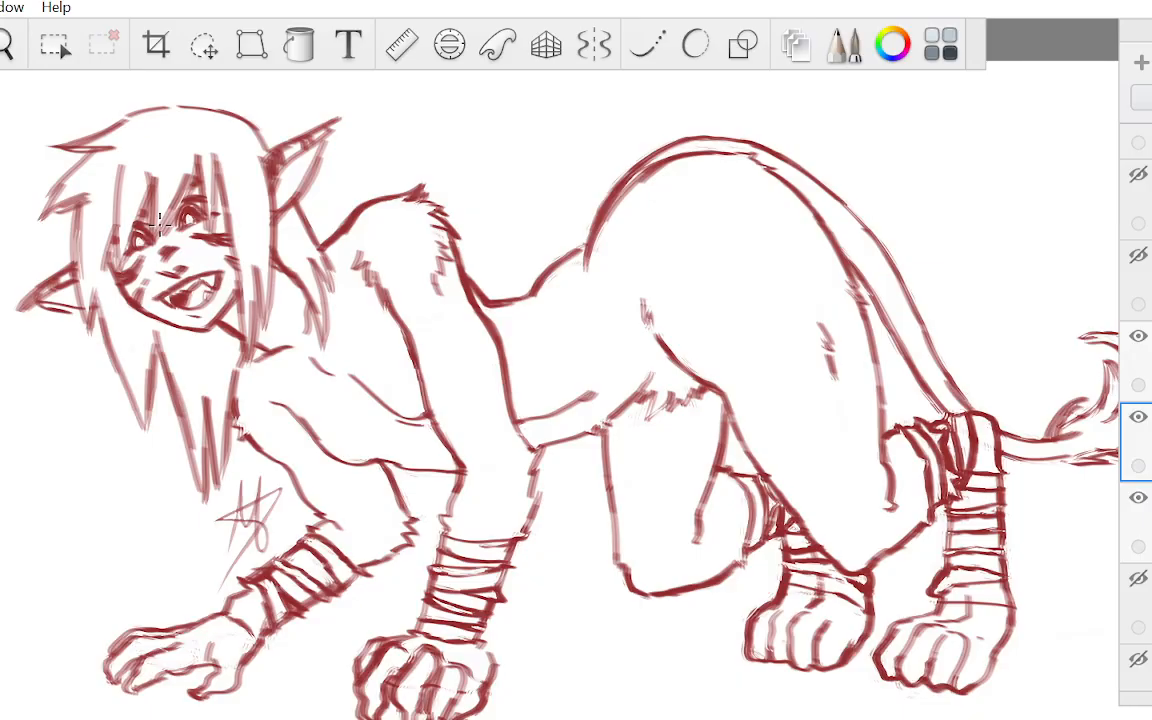
Give the duplicated sketch layer a darkening blend mode and soften it with a large brush into a glow around the lines
left_click(1143, 98)
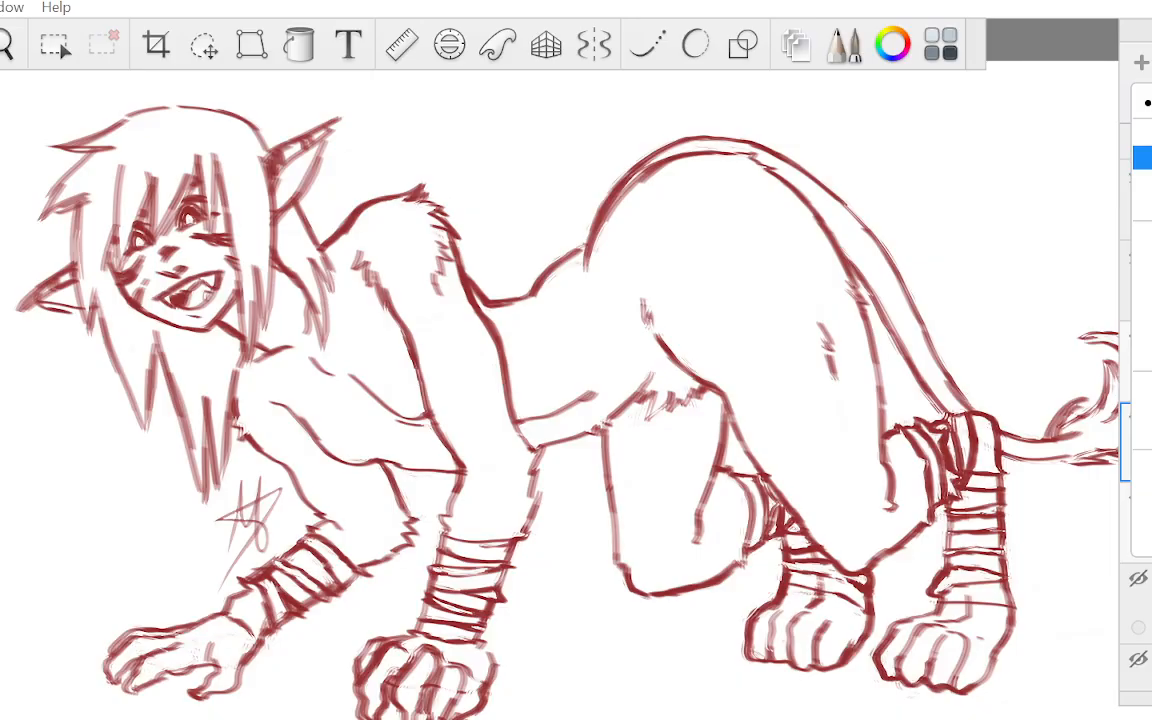
left_click(1142, 158)
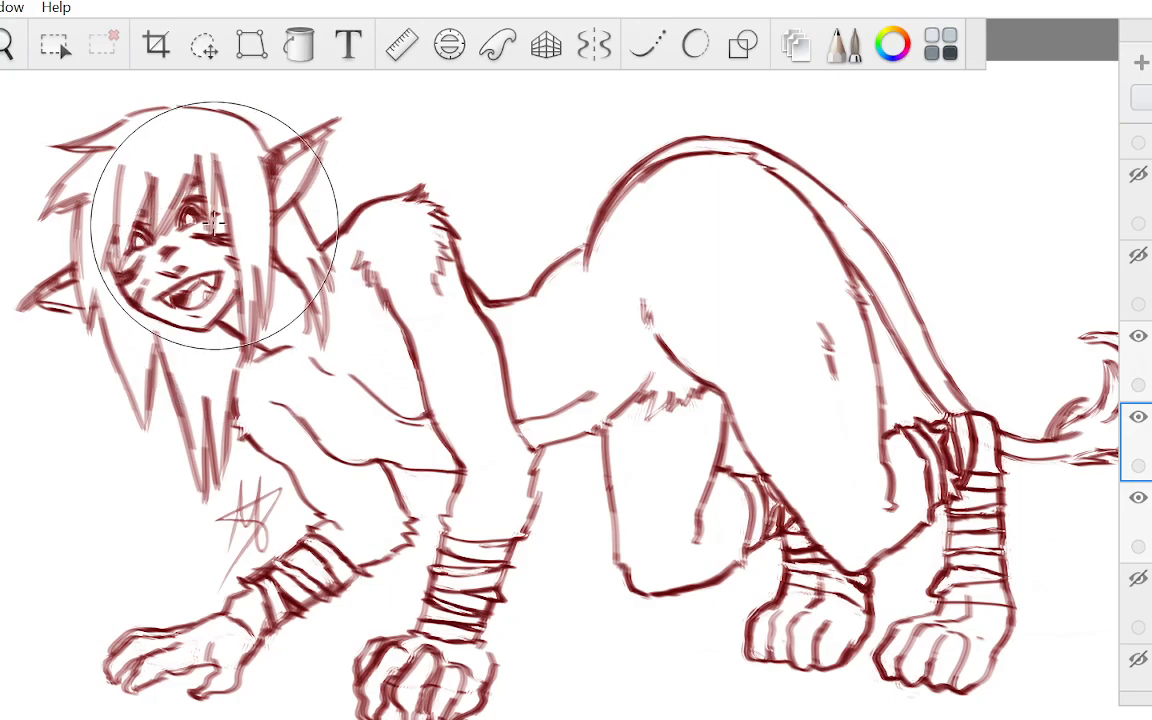
mouse_move(97, 102)
left_mouse_down()
mouse_move(90, 190)
mouse_move(265, 180)
mouse_move(250, 220)
mouse_move(150, 330)
mouse_move(410, 220)
mouse_move(235, 400)
mouse_move(285, 465)
mouse_move(185, 620)
mouse_move(370, 560)
mouse_move(460, 590)
mouse_move(505, 400)
mouse_move(630, 330)
mouse_move(685, 135)
mouse_move(775, 230)
mouse_move(690, 440)
mouse_move(640, 470)
mouse_move(940, 390)
mouse_move(980, 475)
mouse_move(810, 615)
mouse_move(940, 620)
mouse_move(970, 685)
left_mouse_up()
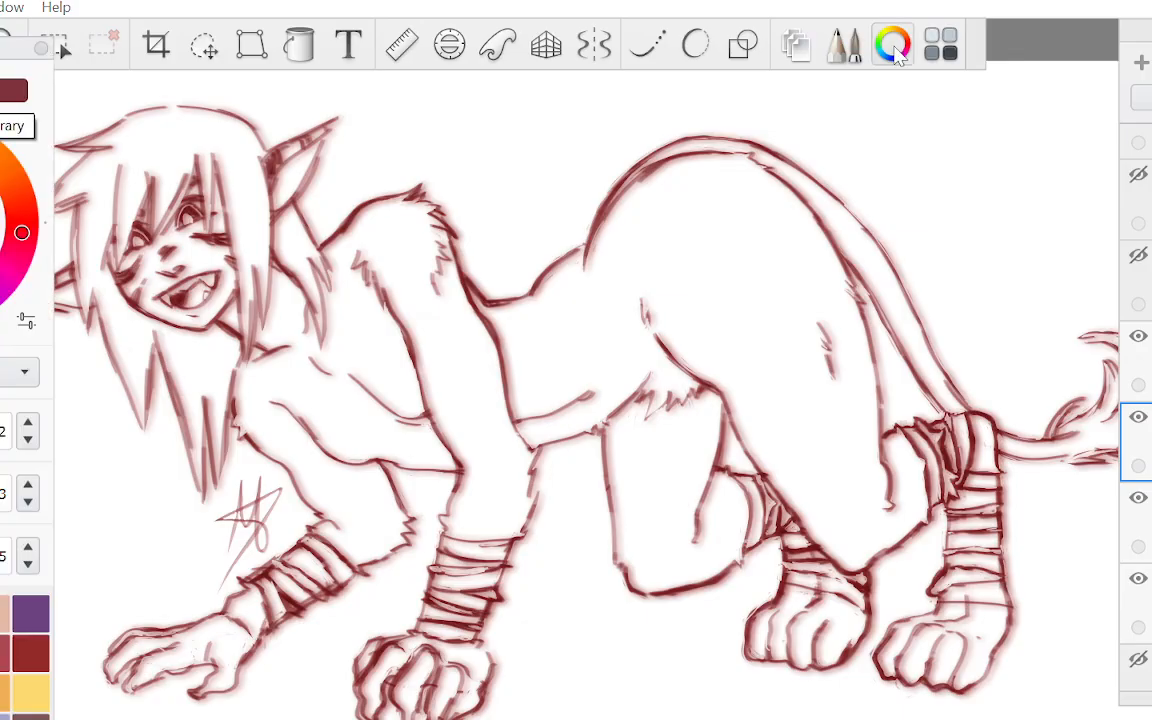
Choose the purple swatch, test it with a broad stroke across the figure and undo that stroke
left_click(38, 615)
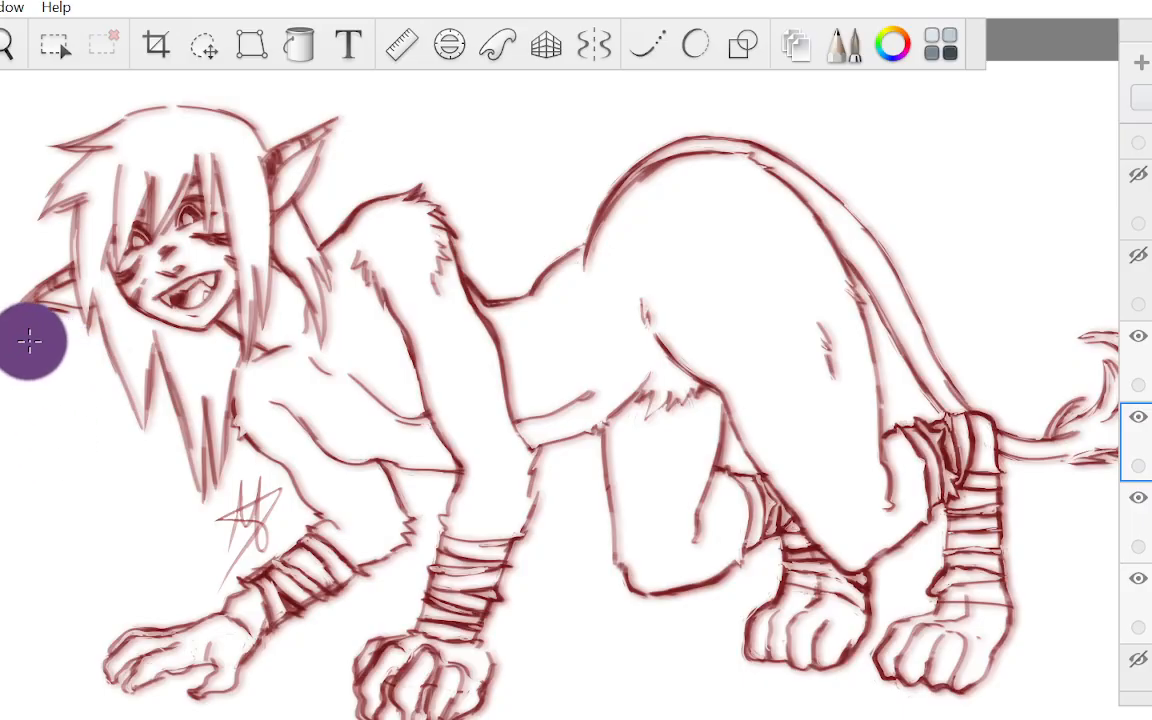
mouse_move(35, 330)
left_mouse_down()
mouse_move(67, 658)
mouse_move(174, 557)
mouse_move(242, 520)
mouse_move(418, 470)
mouse_move(478, 411)
mouse_move(554, 295)
mouse_move(675, 253)
mouse_move(821, 472)
mouse_move(956, 377)
mouse_move(951, 270)
mouse_move(838, 174)
mouse_move(765, 135)
mouse_move(686, 124)
mouse_move(495, 190)
left_mouse_up()
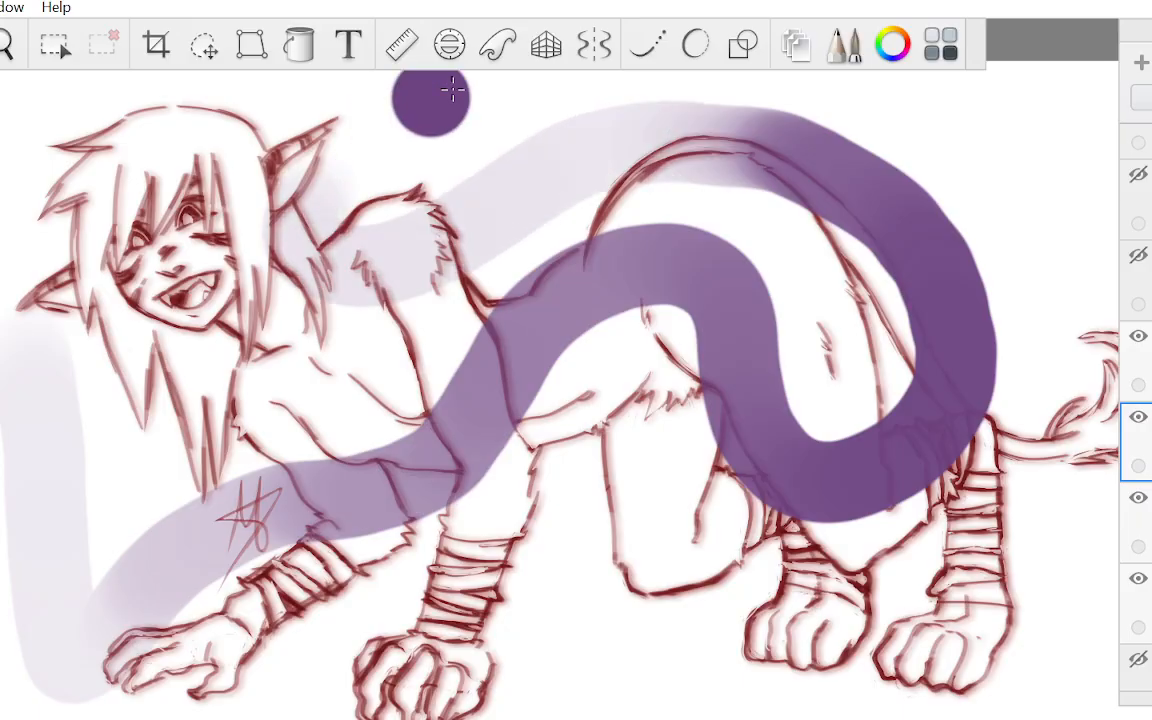
key("ctrl+z")
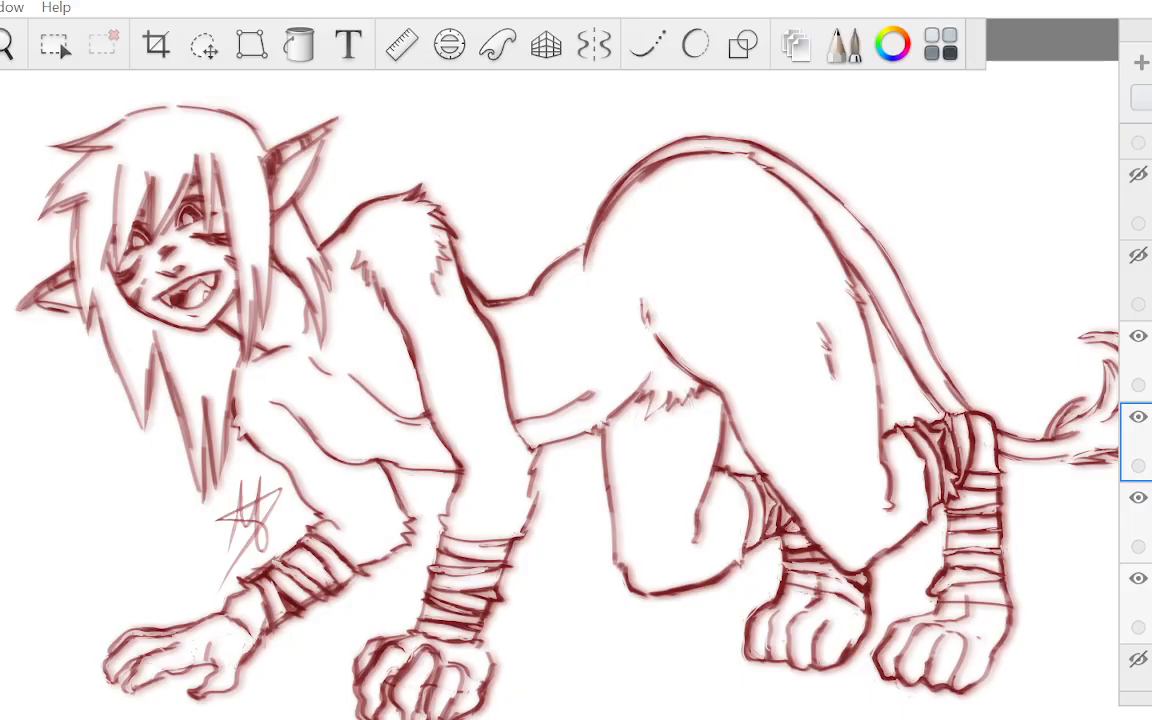
Paint a translucent pale purple base over the character's face, torso, arms, legs and tail
left_click(144, 251, "alt")
left_click_drag(144, 251, 163, 141)
left_click_drag(163, 141, 203, 148)
mouse_move(195, 202)
left_mouse_down()
mouse_move(154, 226)
mouse_move(140, 204)
mouse_move(162, 240)
mouse_move(205, 180)
mouse_move(120, 275)
mouse_move(150, 165)
mouse_move(190, 235)
mouse_move(225, 230)
mouse_move(245, 285)
mouse_move(330, 310)
mouse_move(370, 340)
mouse_move(350, 215)
mouse_move(430, 250)
mouse_move(490, 470)
mouse_move(400, 490)
mouse_move(392, 430)
mouse_move(350, 380)
mouse_move(250, 345)
mouse_move(320, 460)
mouse_move(360, 490)
mouse_move(250, 440)
mouse_move(190, 590)
mouse_move(165, 580)
mouse_move(105, 620)
mouse_move(330, 520)
mouse_move(380, 610)
mouse_move(420, 640)
mouse_move(440, 520)
mouse_move(385, 480)
left_mouse_up()
left_click_drag(402, 370, 280, 224)
mouse_move(460, 260)
left_mouse_down()
mouse_move(505, 380)
mouse_move(545, 270)
mouse_move(600, 380)
mouse_move(640, 260)
left_mouse_up()
mouse_move(500, 230)
left_mouse_down()
mouse_move(620, 190)
mouse_move(660, 250)
mouse_move(690, 170)
mouse_move(790, 280)
left_mouse_up()
mouse_move(650, 180)
left_mouse_down()
mouse_move(800, 260)
mouse_move(880, 345)
mouse_move(845, 210)
mouse_move(655, 165)
left_mouse_up()
mouse_move(845, 210)
left_mouse_down()
mouse_move(960, 390)
mouse_move(1000, 420)
mouse_move(960, 300)
mouse_move(870, 520)
mouse_move(860, 600)
mouse_move(835, 460)
mouse_move(740, 420)
mouse_move(690, 370)
mouse_move(690, 265)
mouse_move(615, 470)
mouse_move(575, 540)
mouse_move(670, 450)
mouse_move(750, 600)
mouse_move(700, 630)
left_mouse_up()
mouse_move(690, 235)
left_mouse_down()
mouse_move(640, 180)
mouse_move(610, 225)
mouse_move(570, 242)
mouse_move(610, 150)
left_mouse_up()
mouse_move(536, 410)
left_mouse_down()
mouse_move(560, 510)
mouse_move(650, 545)
left_mouse_up()
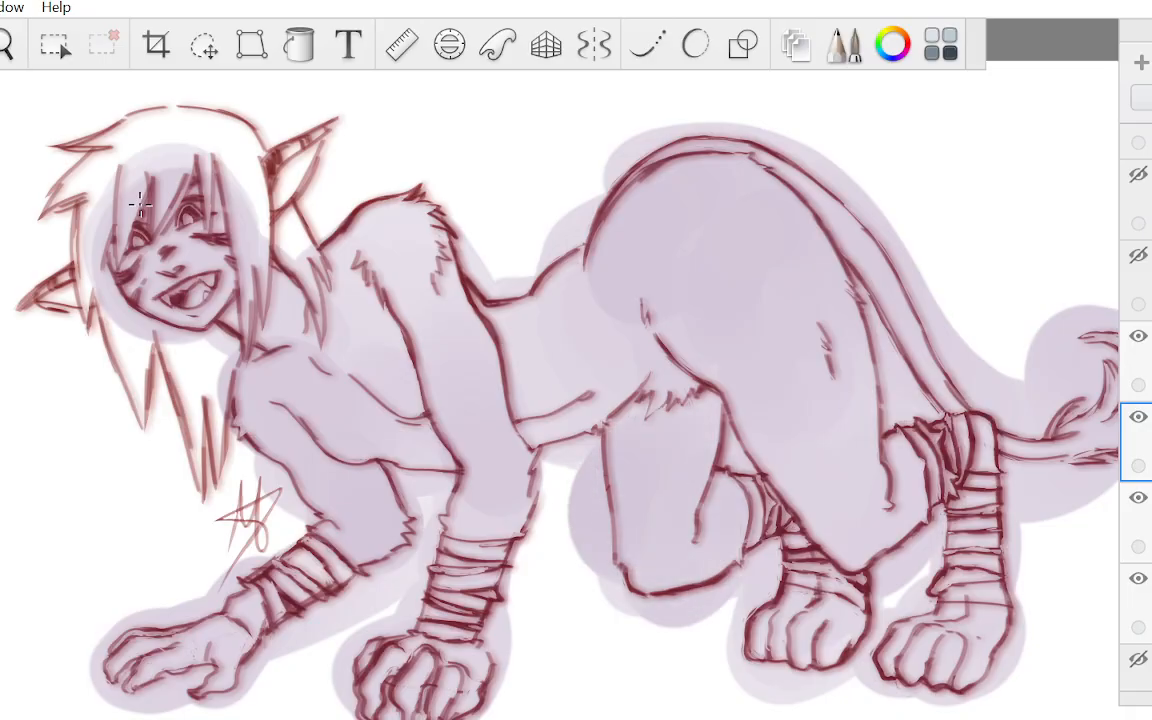
mouse_move(507, 415)
left_mouse_down()
mouse_move(505, 260)
mouse_move(492, 345)
left_mouse_up()
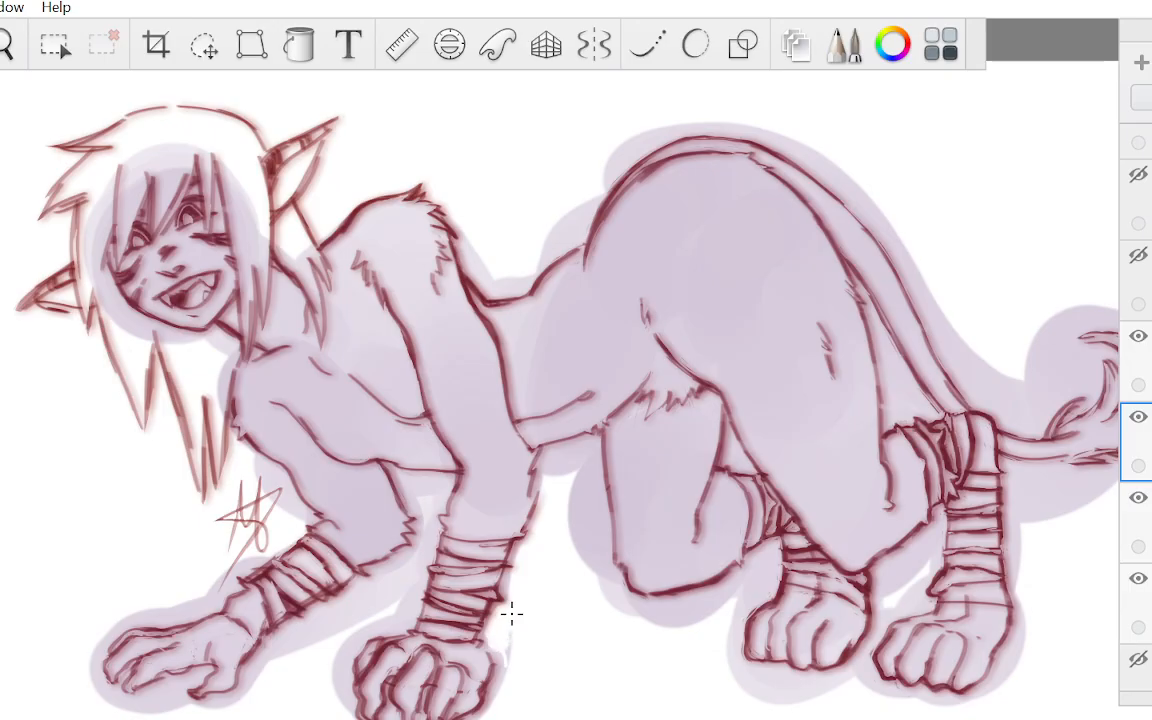
Erase the excess purple around the front paw and wrist wraps, between the front and hind legs, and along the back
mouse_move(345, 690)
left_mouse_down()
mouse_move(350, 641)
mouse_move(317, 618)
mouse_move(322, 578)
mouse_move(348, 564)
left_mouse_up()
mouse_move(398, 632)
left_mouse_down()
mouse_move(425, 545)
mouse_move(485, 627)
mouse_move(482, 590)
mouse_move(440, 555)
left_mouse_up()
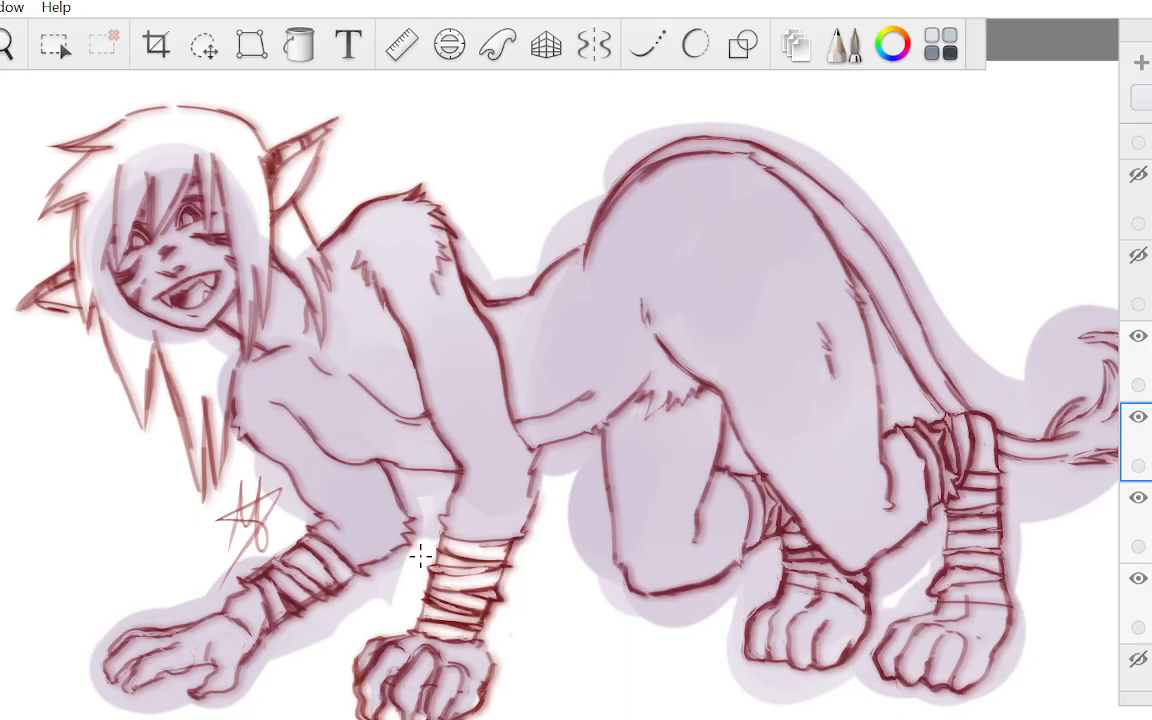
mouse_move(530, 405)
left_mouse_down()
mouse_move(545, 545)
mouse_move(552, 470)
mouse_move(610, 560)
left_mouse_up()
left_click_drag(518, 500, 500, 410)
left_click_drag(578, 451, 572, 531)
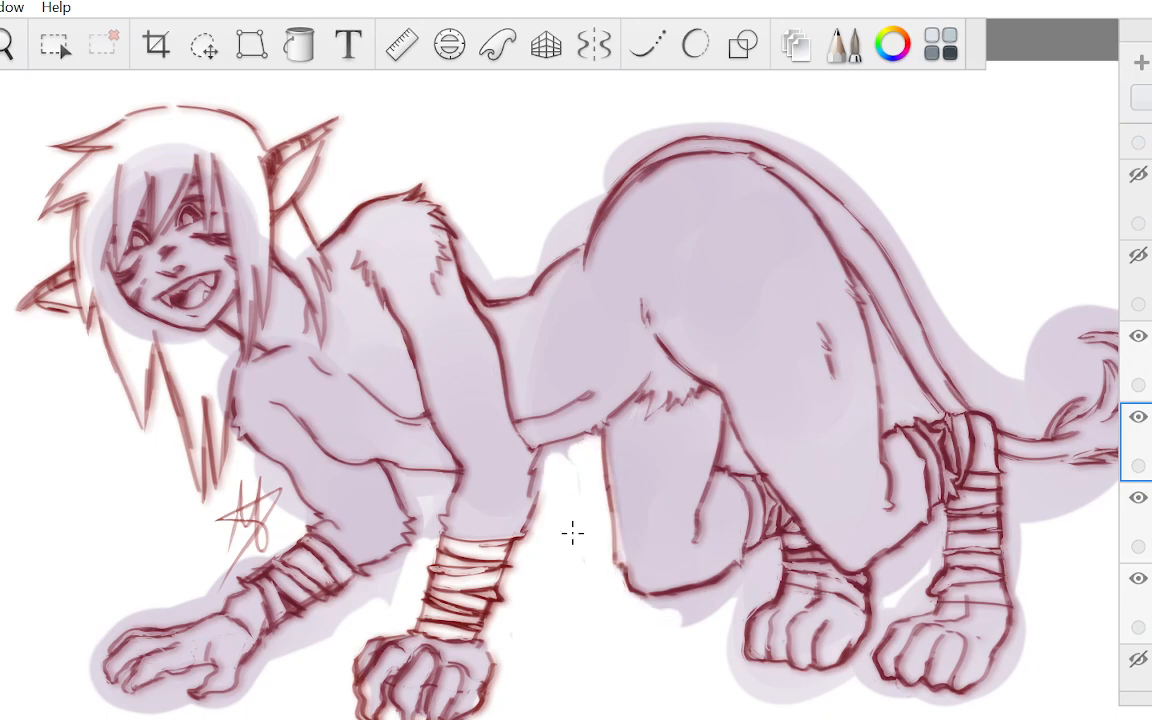
mouse_move(478, 226)
left_mouse_down()
mouse_move(465, 213)
mouse_move(522, 265)
mouse_move(604, 185)
mouse_move(770, 135)
left_mouse_up()
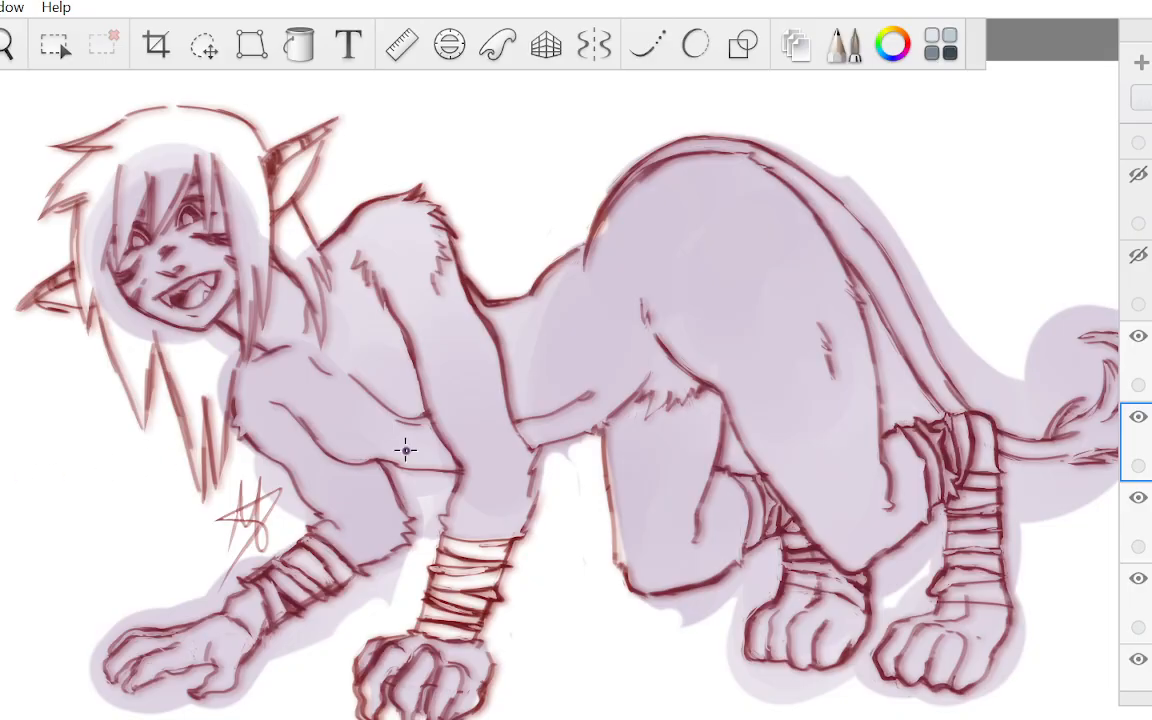
Paint translucent dark red shadows on the neck, lower chest and far arm
left_click(889, 48)
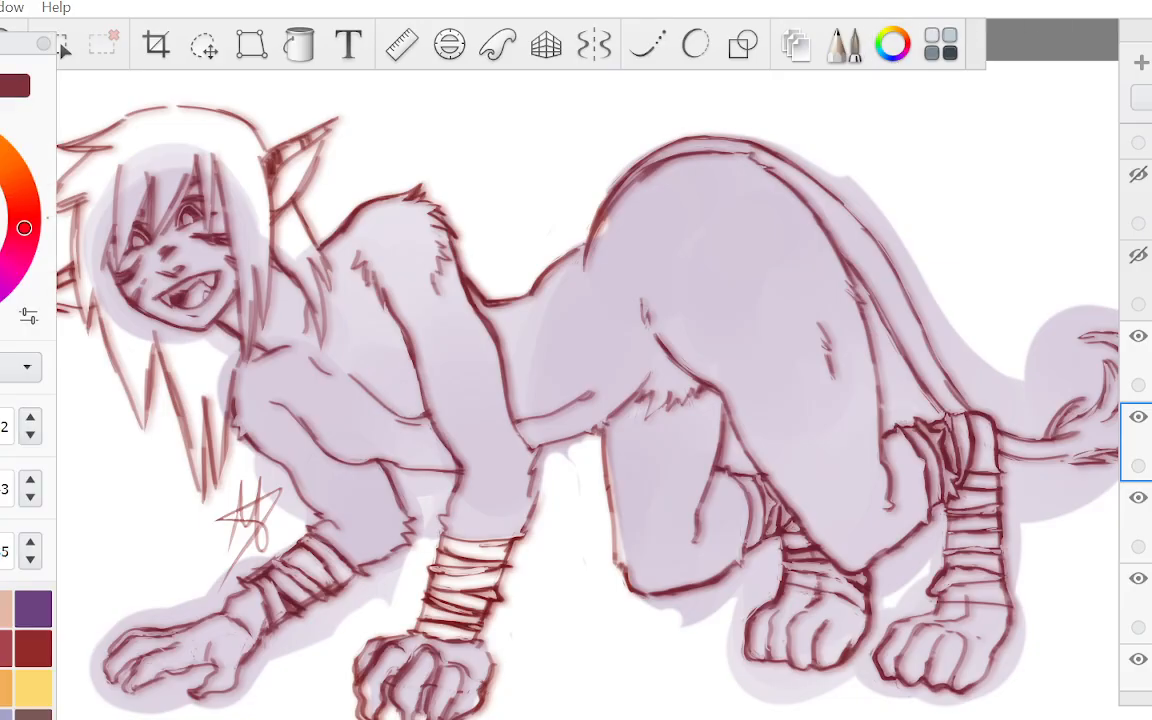
left_click(54, 45)
left_click(45, 45)
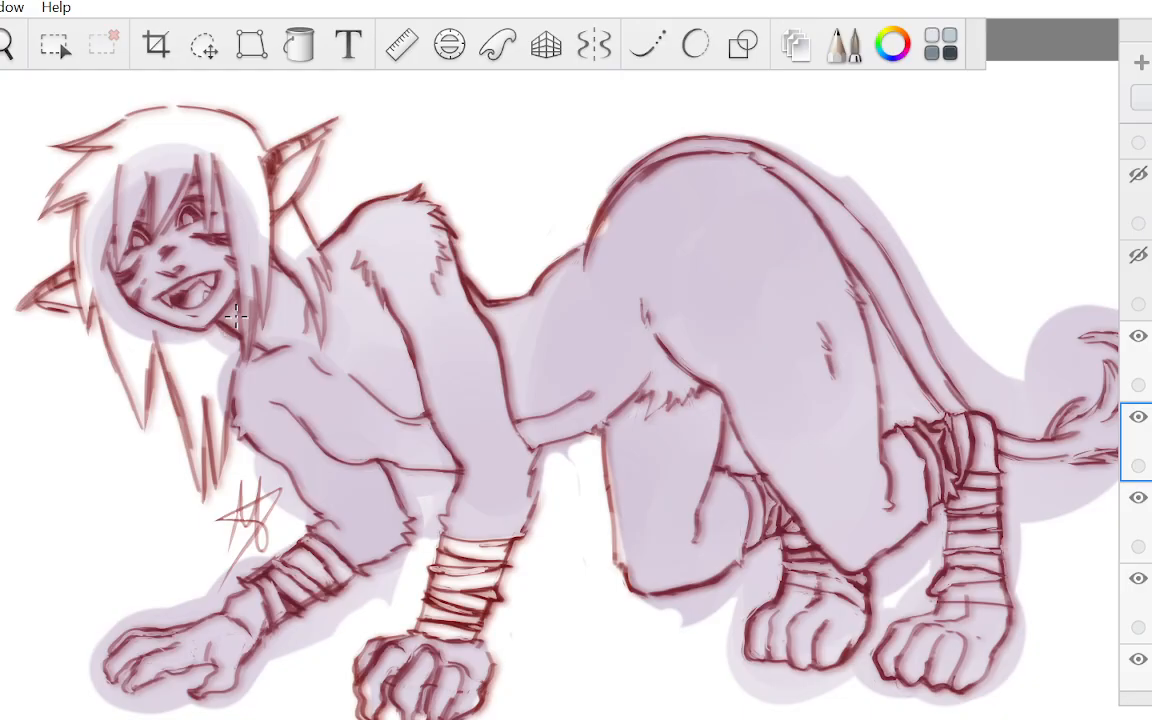
mouse_move(236, 316)
left_mouse_down()
mouse_move(245, 262)
mouse_move(222, 253)
mouse_move(205, 300)
mouse_move(236, 316)
mouse_move(265, 275)
mouse_move(276, 300)
mouse_move(236, 316)
left_mouse_up()
mouse_move(405, 408)
left_mouse_down()
mouse_move(430, 450)
mouse_move(418, 425)
mouse_move(298, 378)
mouse_move(250, 332)
mouse_move(230, 360)
mouse_move(235, 400)
mouse_move(258, 402)
mouse_move(285, 428)
mouse_move(250, 380)
mouse_move(310, 468)
mouse_move(312, 432)
mouse_move(322, 470)
mouse_move(312, 490)
mouse_move(335, 490)
mouse_move(340, 435)
mouse_move(362, 530)
left_mouse_up()
left_click_drag(280, 418, 308, 465)
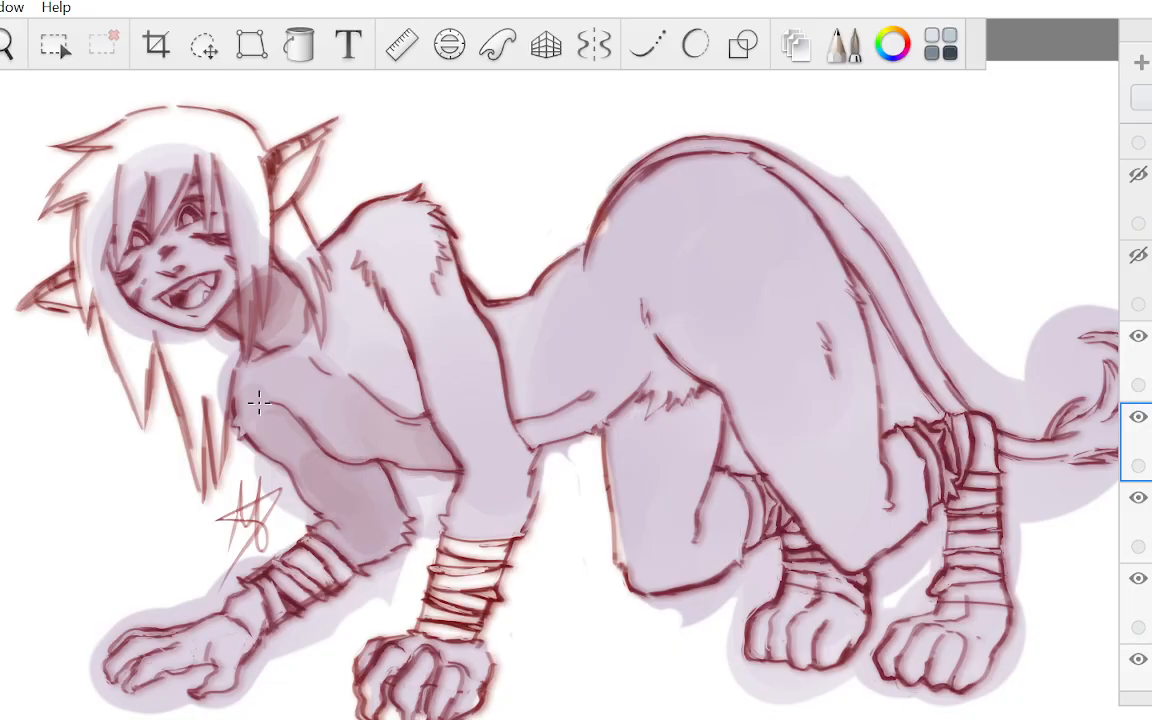
mouse_move(259, 403)
left_mouse_down()
mouse_move(286, 448)
mouse_move(270, 412)
left_mouse_up()
Shade the underside of the belly and the far hind leg with the translucent dark red
left_click_drag(523, 432, 590, 414)
left_click_drag(505, 390, 585, 310)
mouse_move(580, 362)
left_mouse_down()
mouse_move(612, 325)
mouse_move(630, 330)
left_mouse_up()
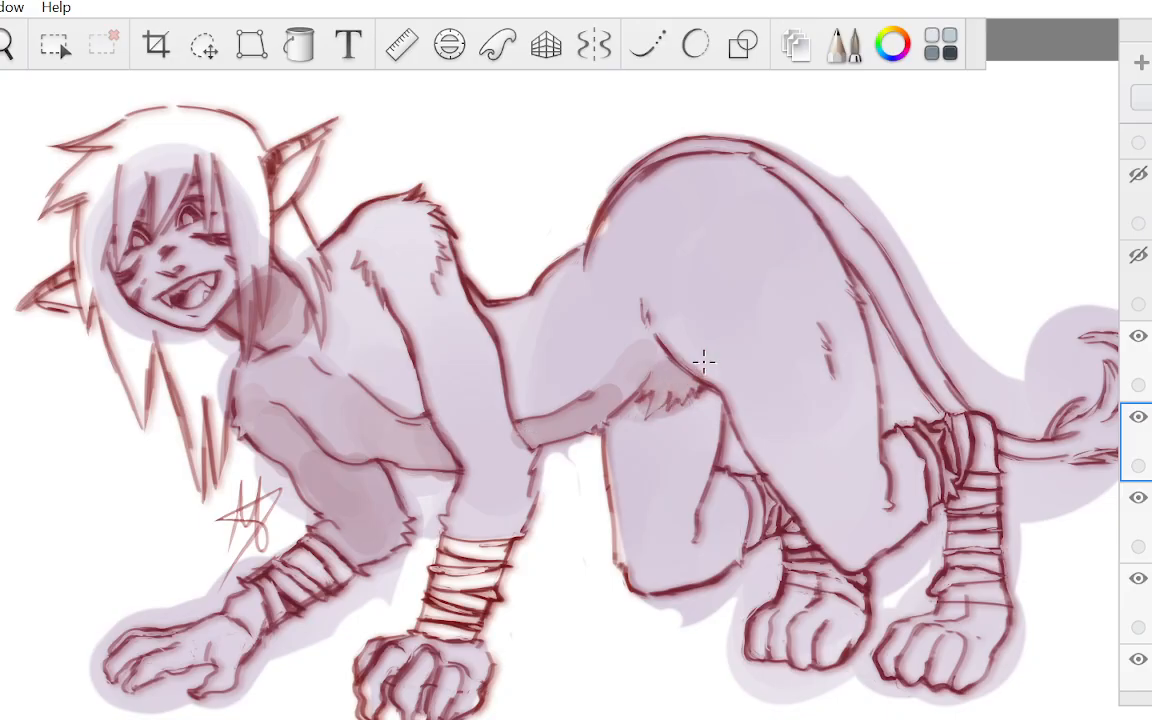
mouse_move(618, 428)
left_mouse_down()
mouse_move(626, 478)
mouse_move(642, 440)
mouse_move(640, 475)
mouse_move(658, 445)
mouse_move(682, 470)
mouse_move(698, 415)
left_mouse_up()
left_click_drag(620, 462, 570, 482)
left_click_drag(628, 512, 654, 538)
left_click_drag(720, 508, 727, 550)
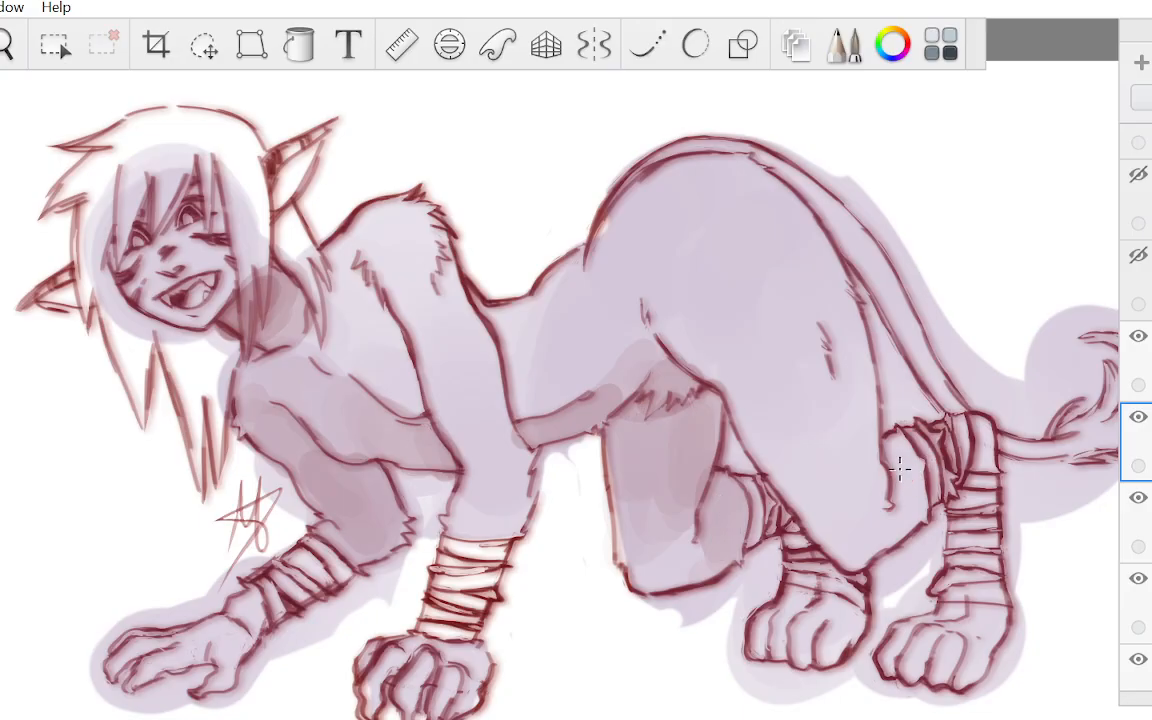
Add dark red shadows to the near hind leg's lower edge and to both hind paws
mouse_move(901, 509)
left_mouse_down()
mouse_move(876, 543)
mouse_move(845, 553)
mouse_move(853, 540)
left_mouse_up()
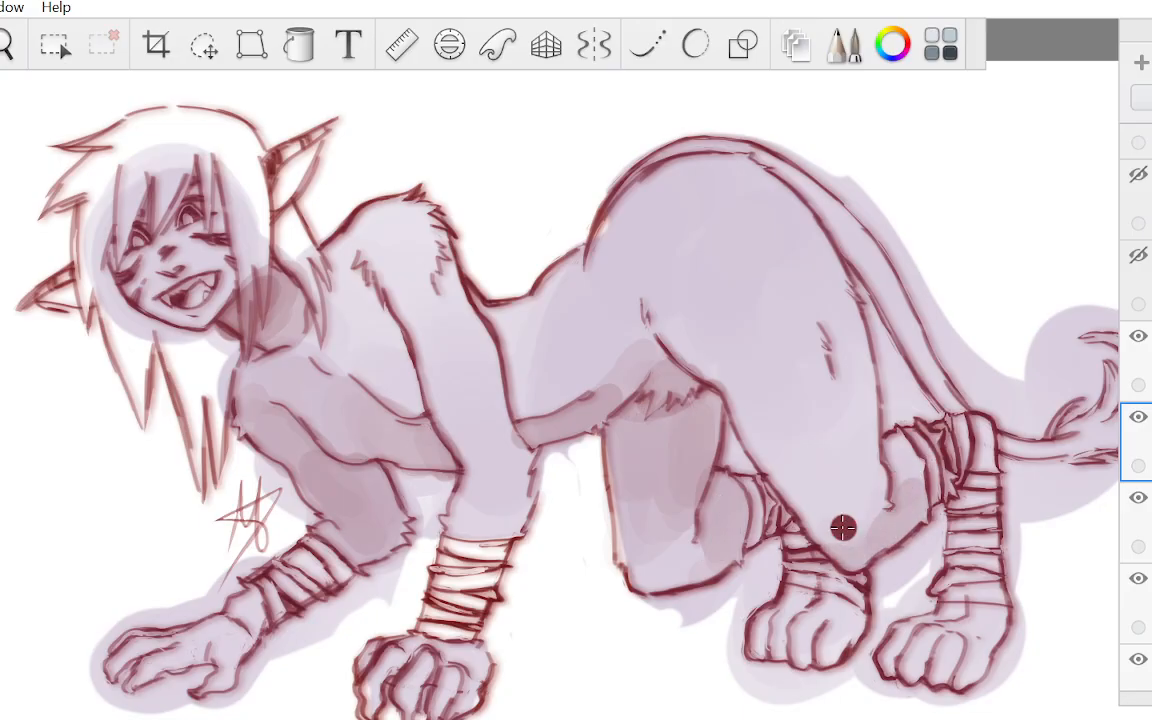
mouse_move(963, 622)
left_mouse_down()
mouse_move(975, 662)
mouse_move(940, 645)
mouse_move(915, 670)
mouse_move(893, 660)
left_mouse_up()
mouse_move(840, 622)
left_mouse_down()
mouse_move(834, 655)
mouse_move(808, 640)
mouse_move(752, 650)
left_mouse_up()
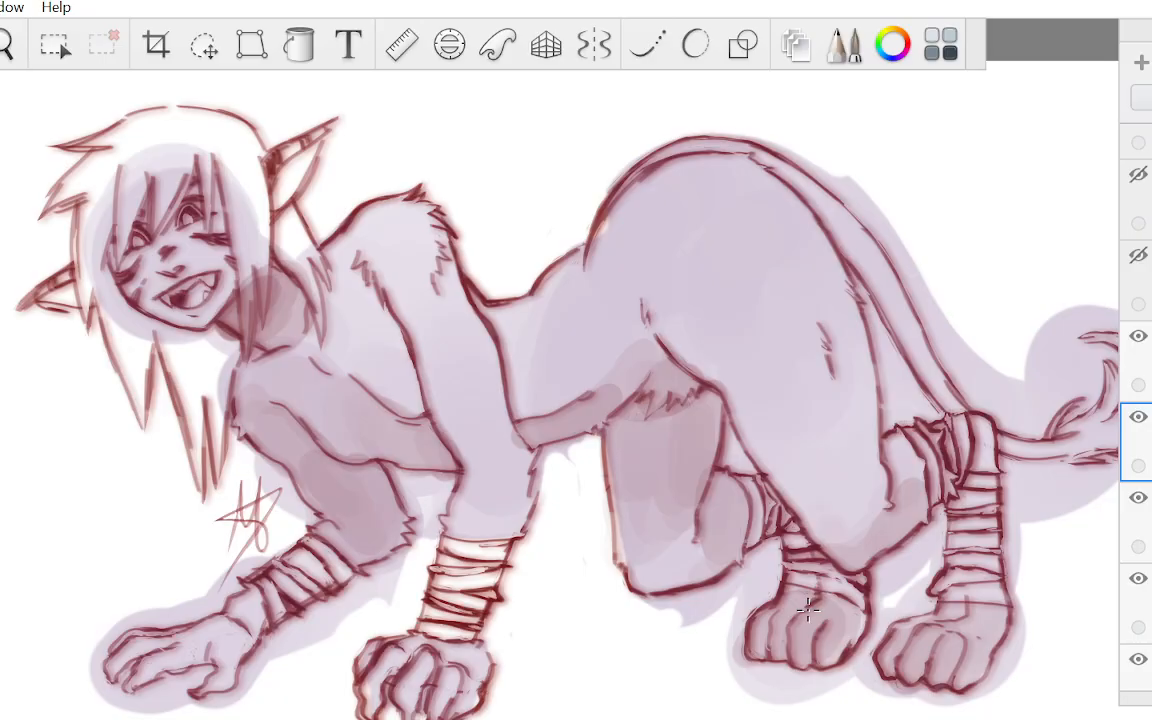
Try two alternative blending modes on the selected colour layer and restore its original mode
left_click(1145, 98)
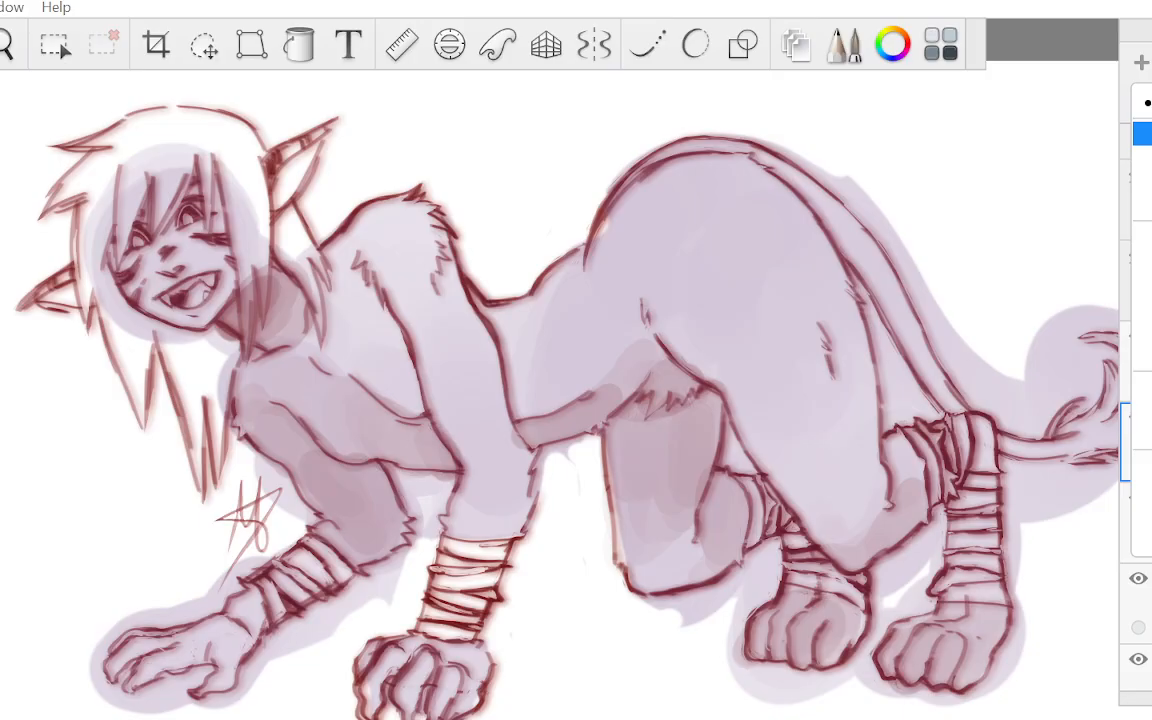
left_click(1143, 134)
left_click(1145, 98)
left_click(1143, 157)
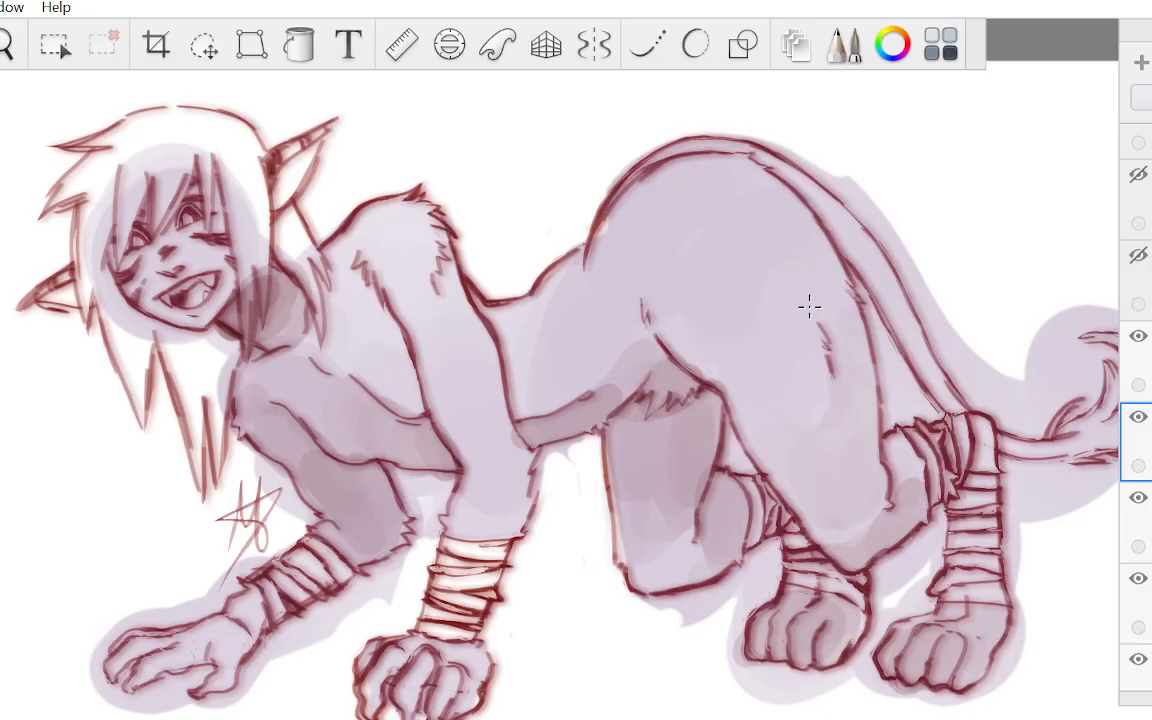
left_click(1144, 98)
left_click(1144, 103)
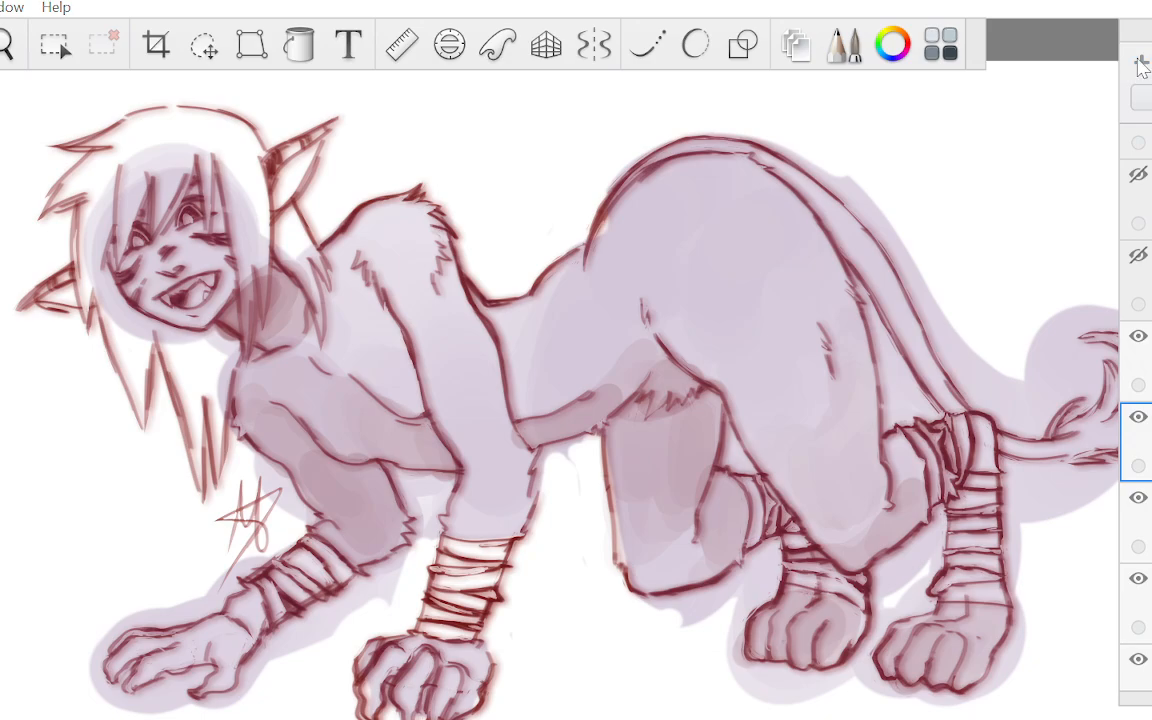
Set the brush colour to a pale green with the values 100, 28 and 80
left_click(897, 49)
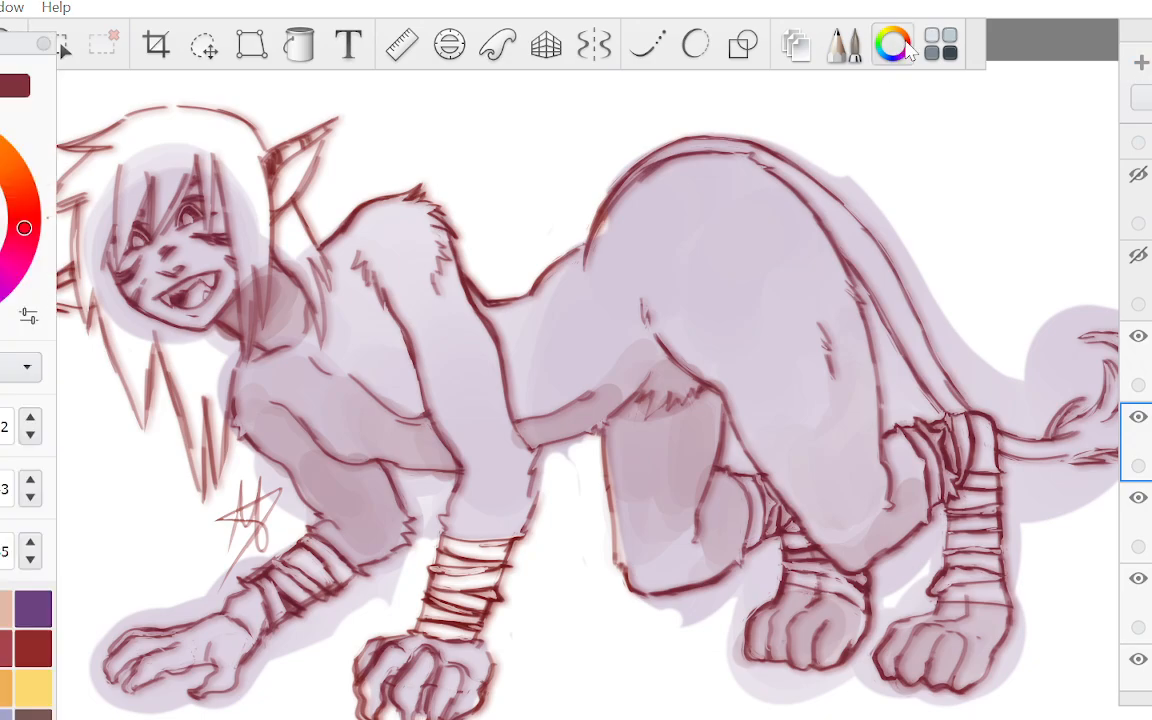
left_click_drag(5, 50, 41, 20)
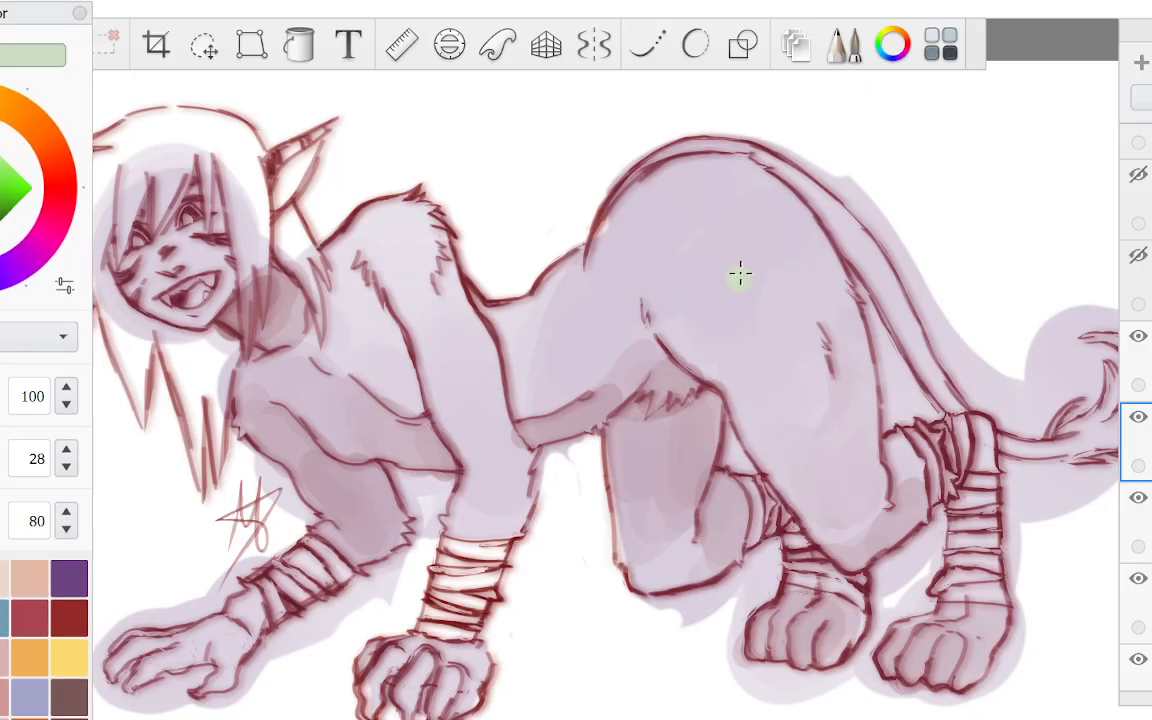
left_click(80, 14)
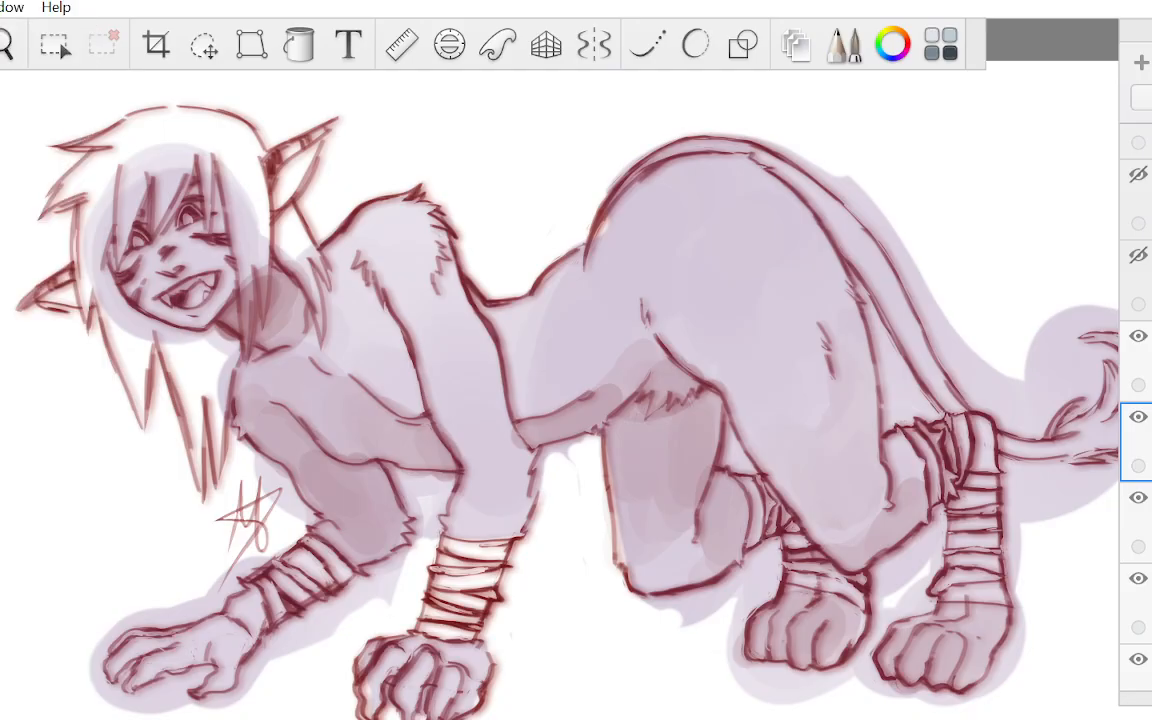
Try a lighter blending mode on the selected layer and switch it back to the first mode
left_click(1142, 97)
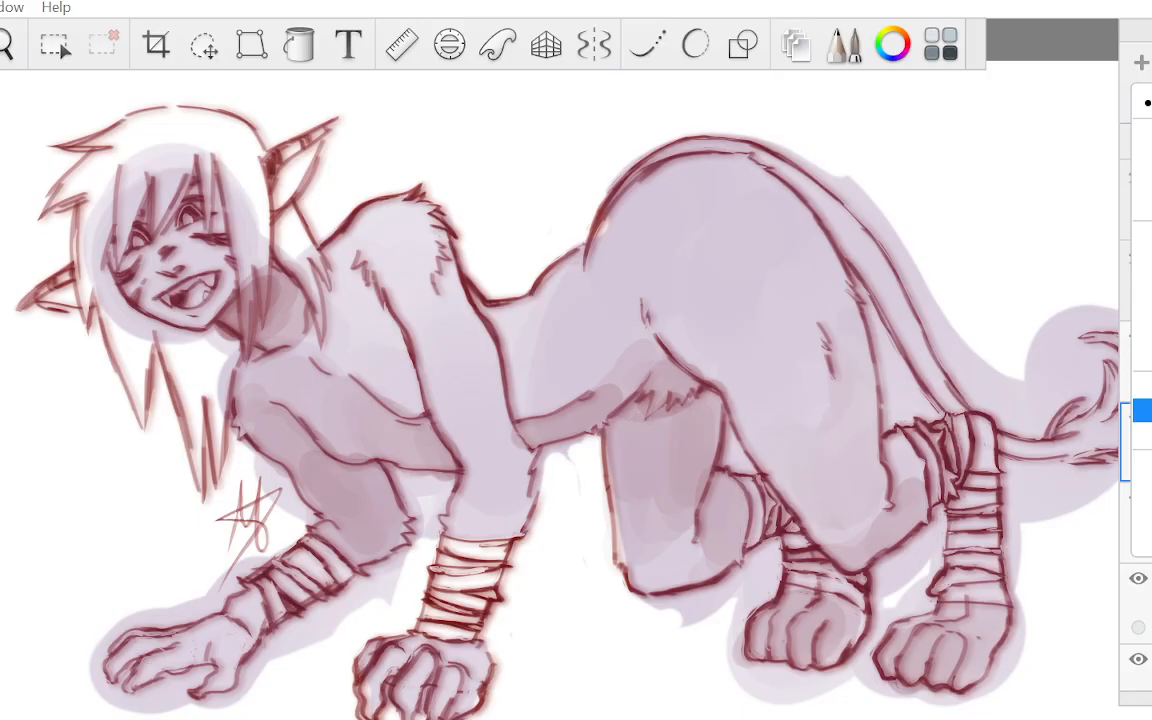
left_click(1142, 411)
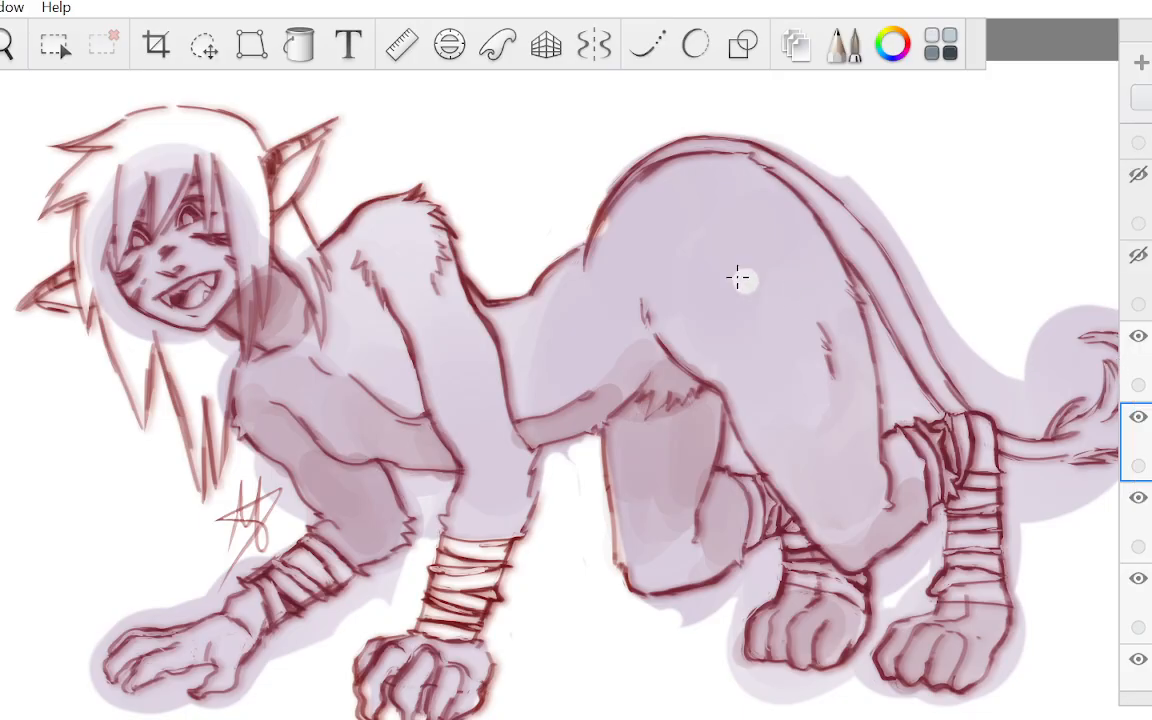
left_click(1142, 97)
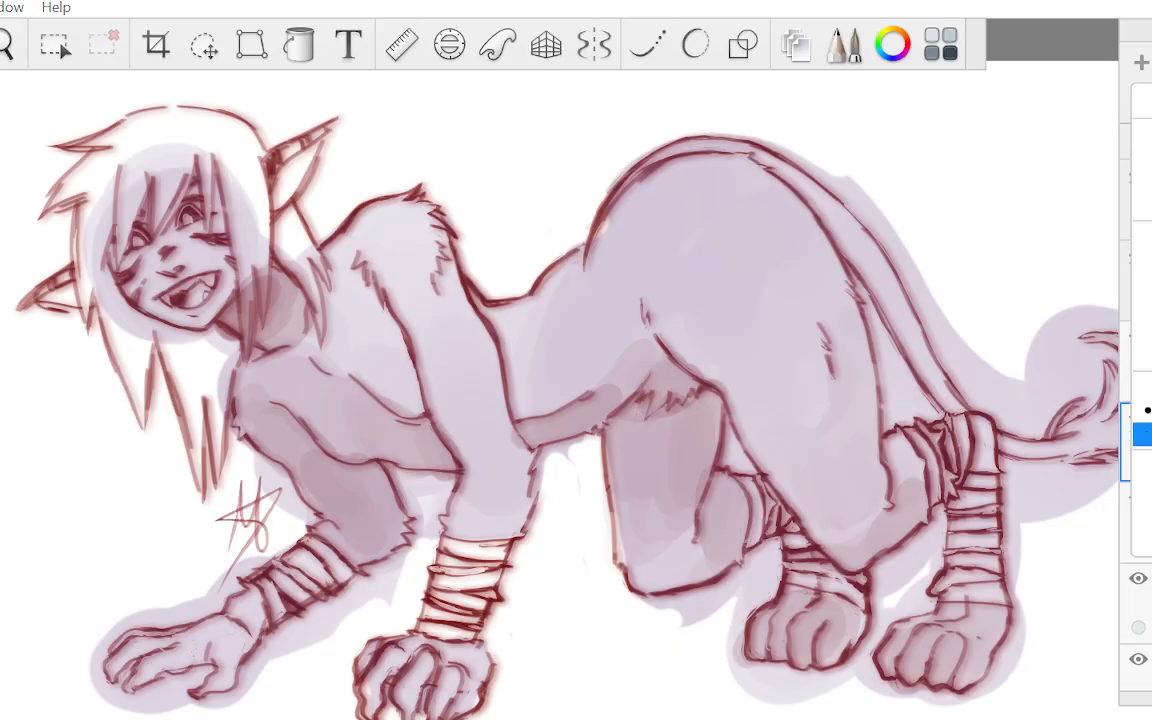
left_click(1144, 102)
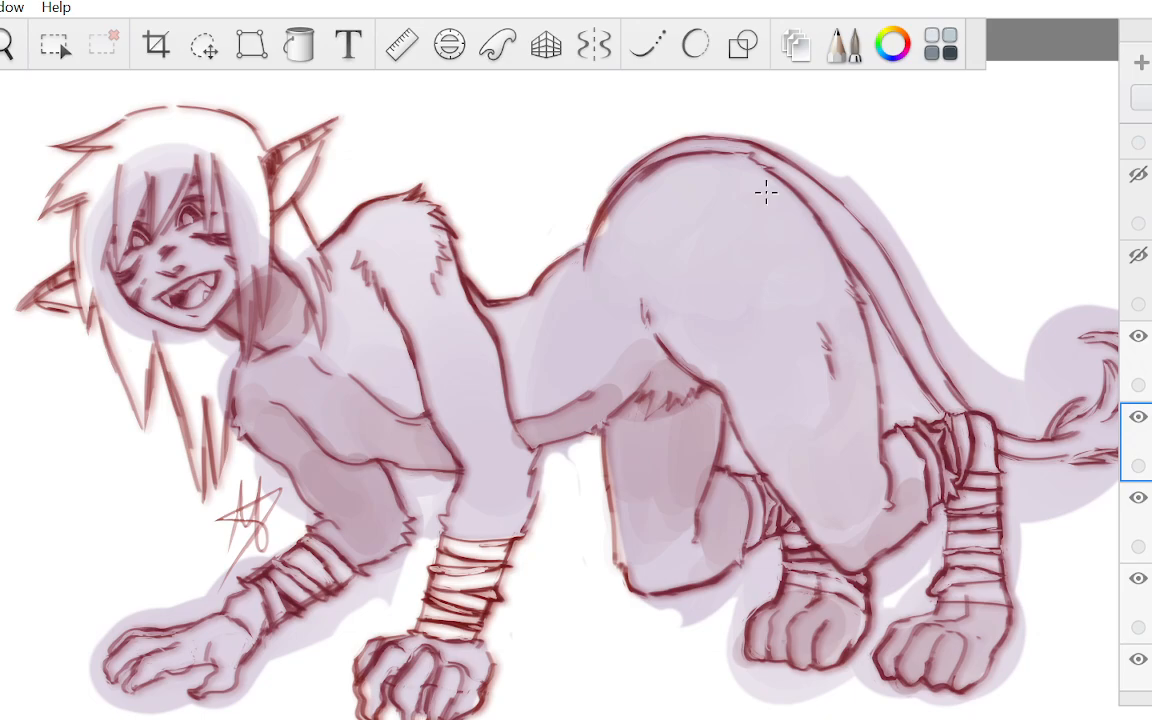
Paint soft pale highlights over the top of the hip and the near shoulder
left_click_drag(704, 216, 704, 216)
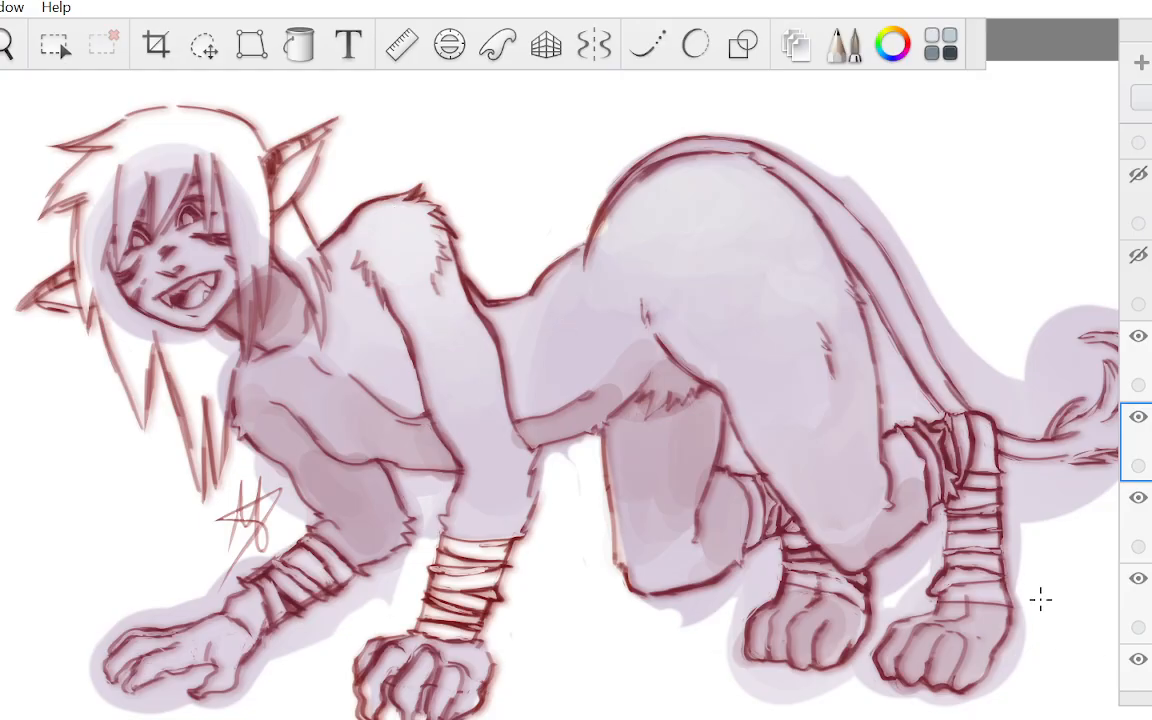
Paint soft pale highlights down the near shoulder and upper arm
left_click_drag(396, 256, 467, 402)
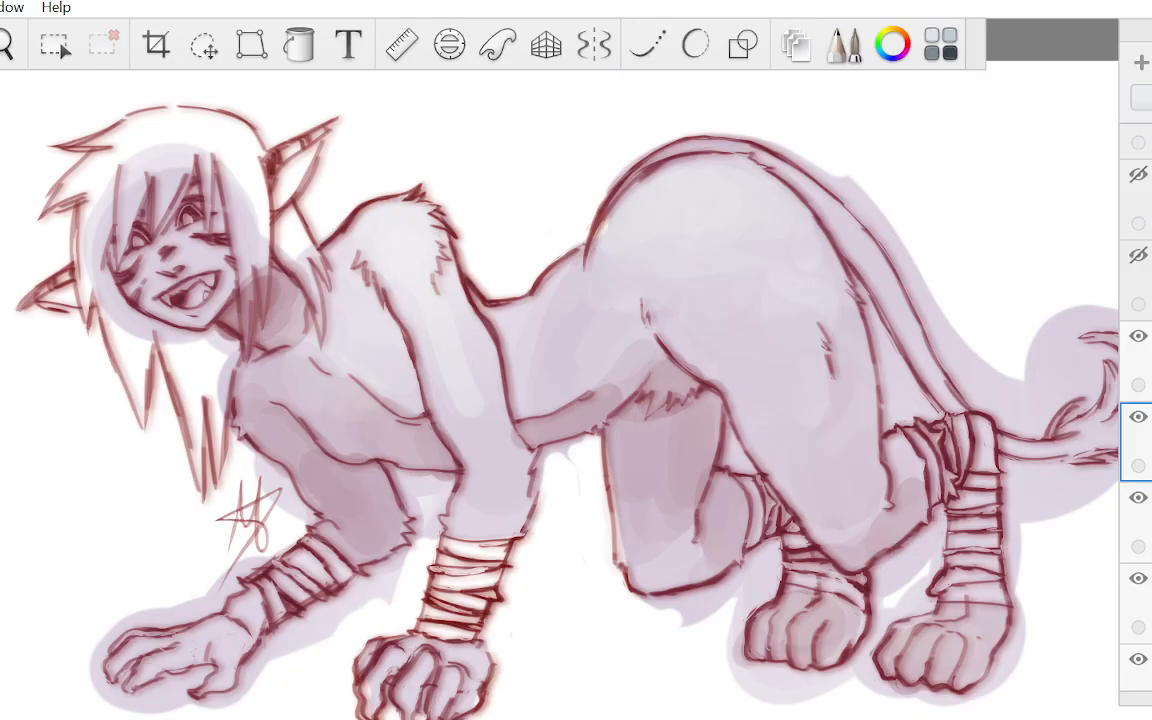
Hide the highlight layer and the shadow layer, and make the colour layer beneath them active
left_click(1146, 522)
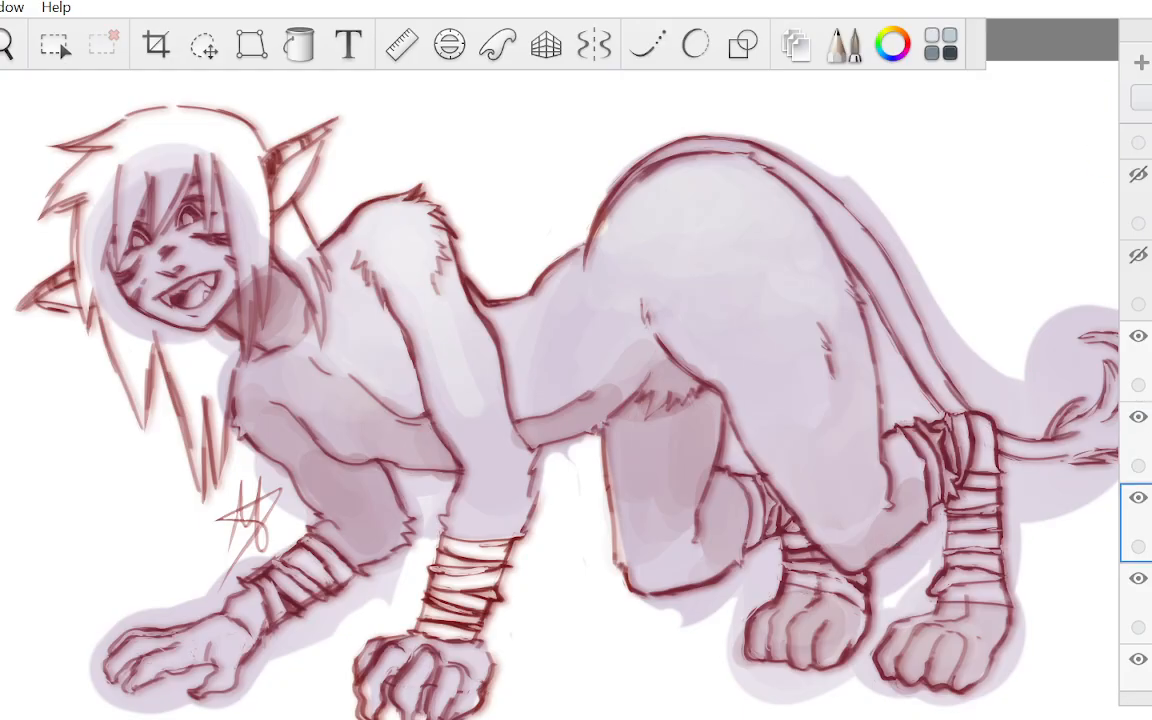
left_click(1139, 417)
left_click(1139, 498)
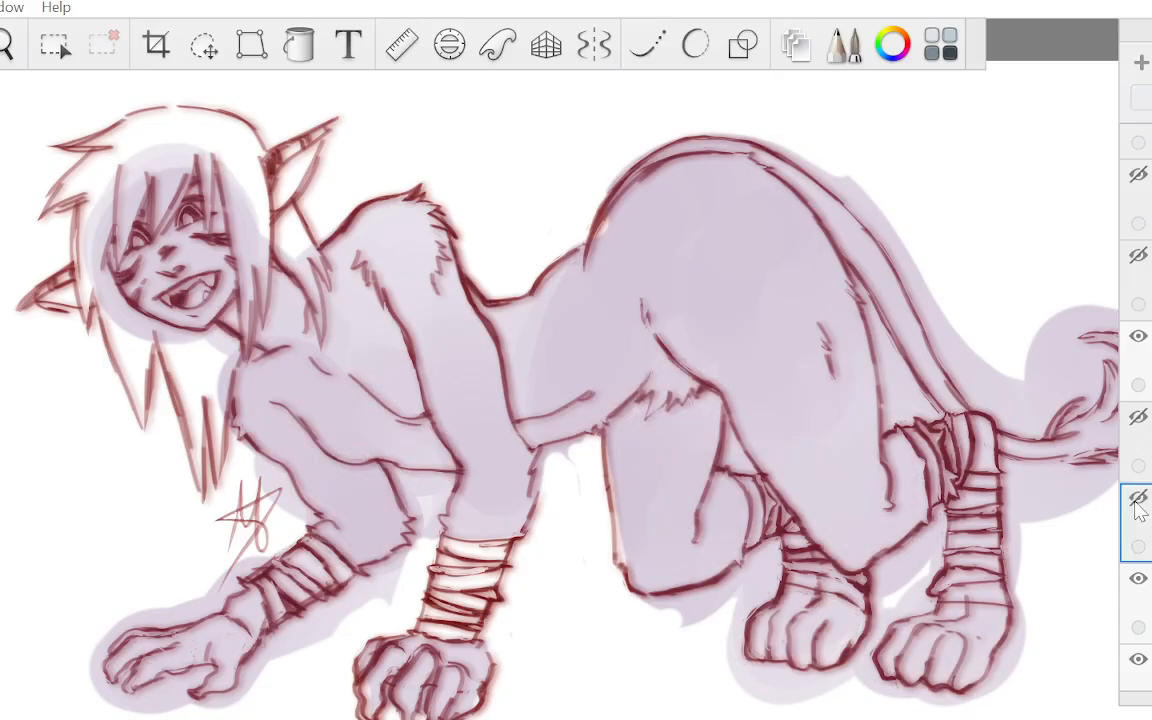
left_click(1146, 605)
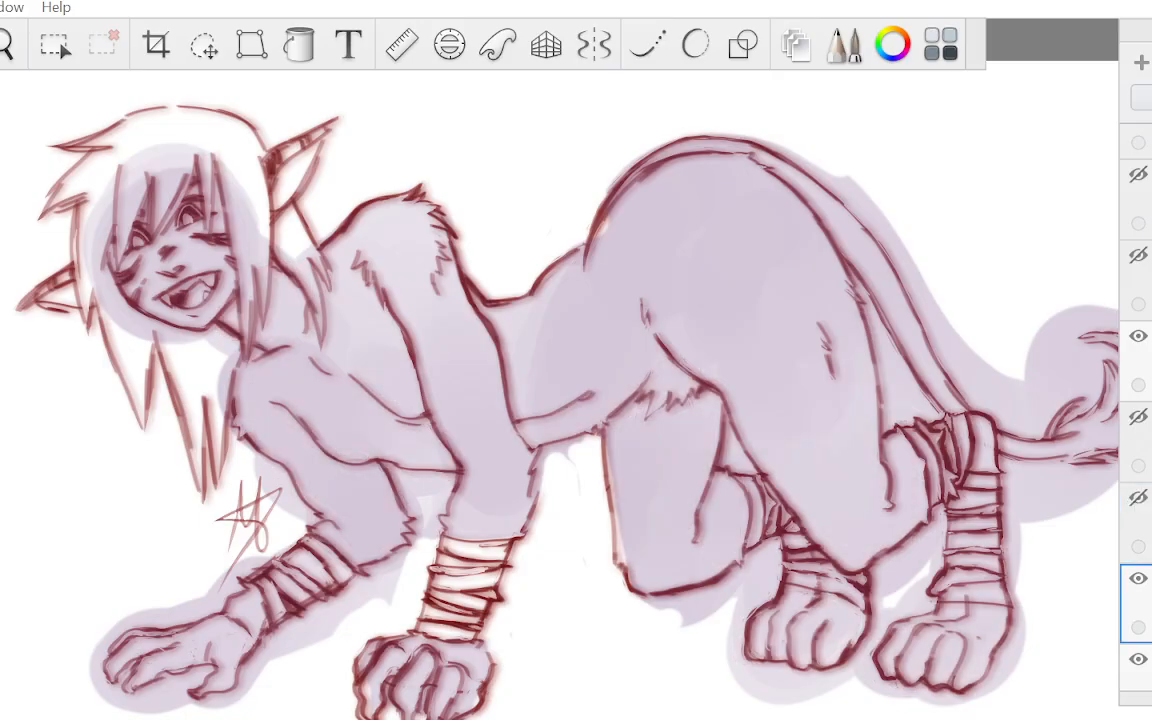
Change the brush colour to a muted dark red from the swatches and fine-tune its saturation and lightness
left_click(893, 50)
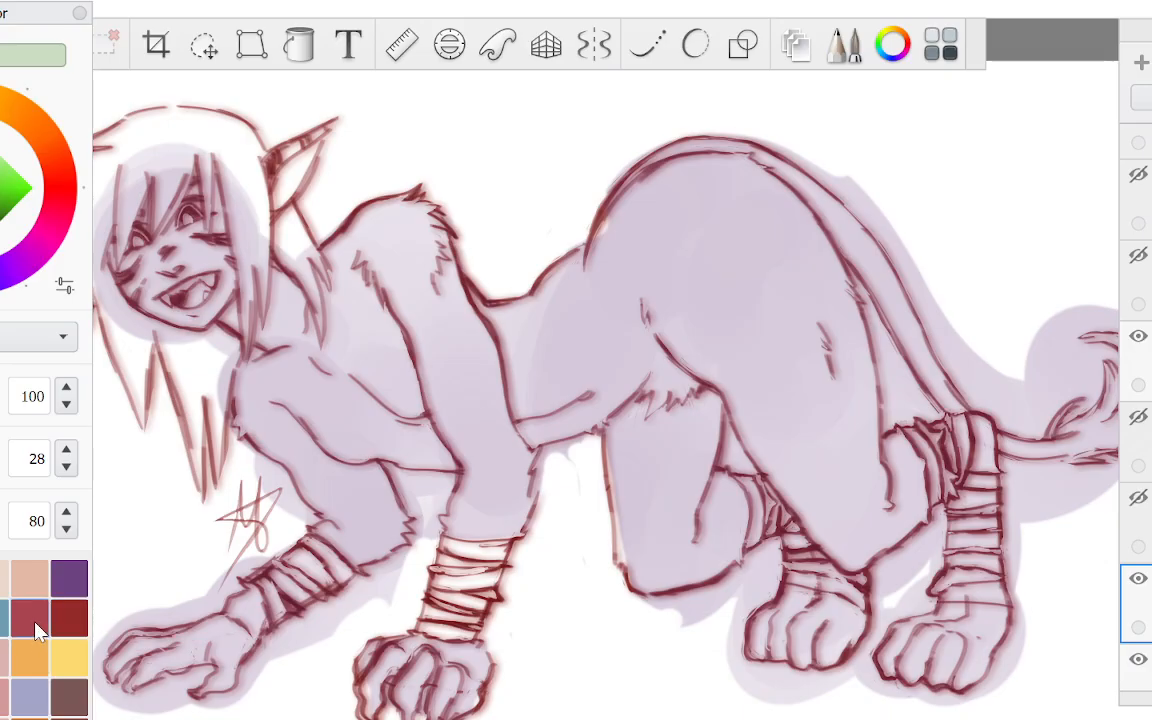
left_click(2, 578)
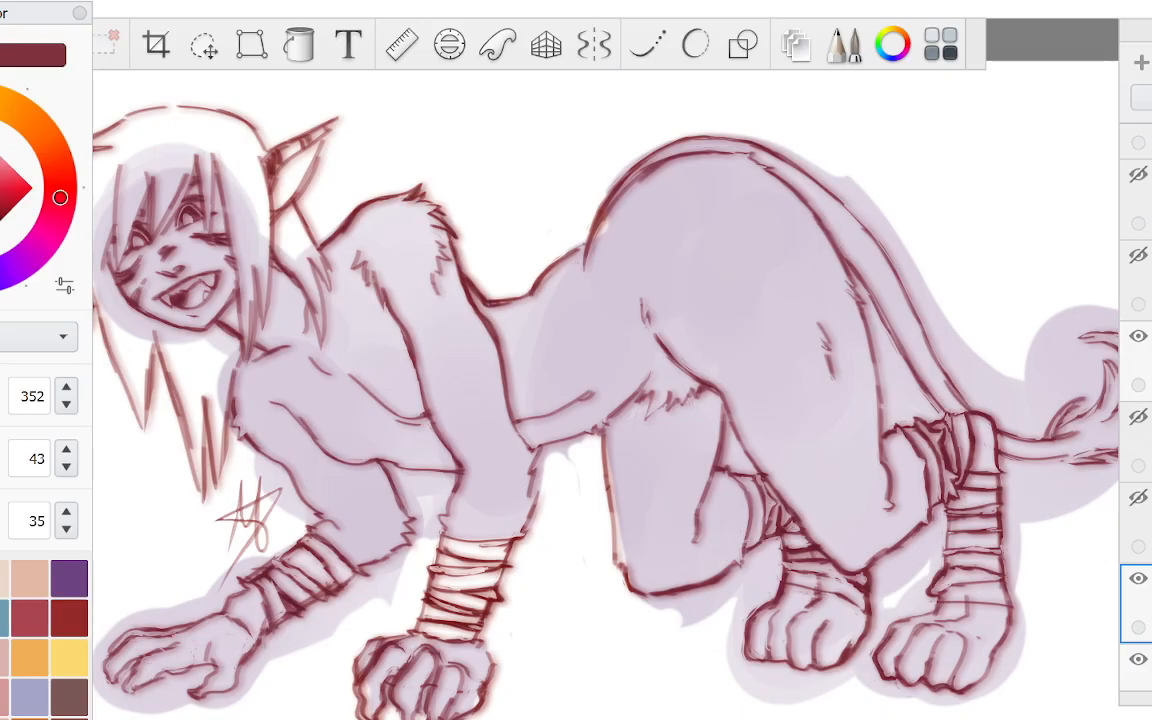
left_click_drag(0, 521, 1, 521)
left_click_drag(2, 458, 0, 458)
left_click_drag(1, 521, 5, 521)
left_click(80, 13)
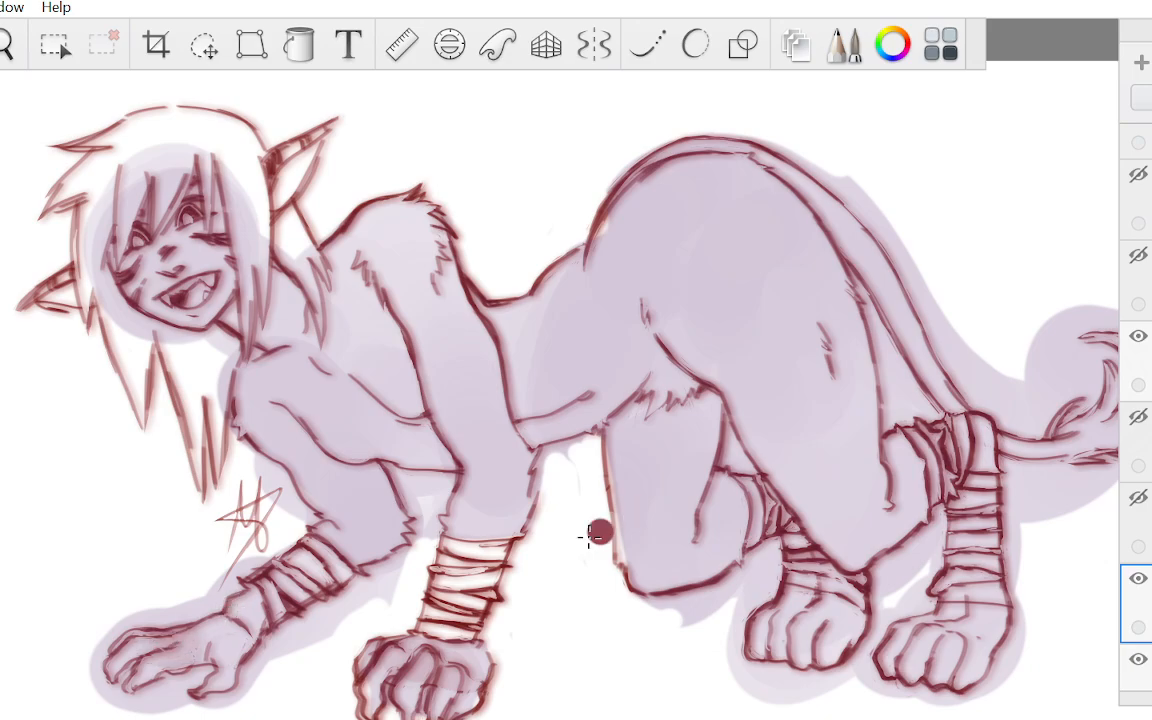
Paint soft red tints along the folds of the chest and on the near elbow
left_click_drag(404, 400, 384, 386)
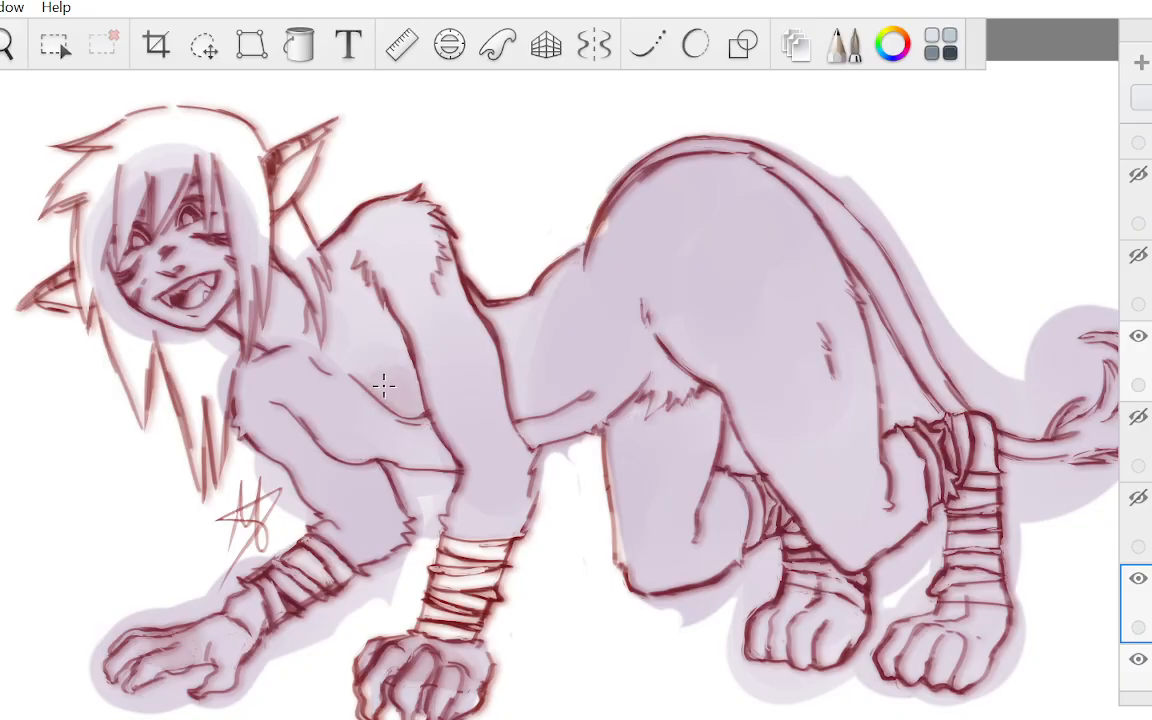
left_click_drag(384, 386, 380, 356)
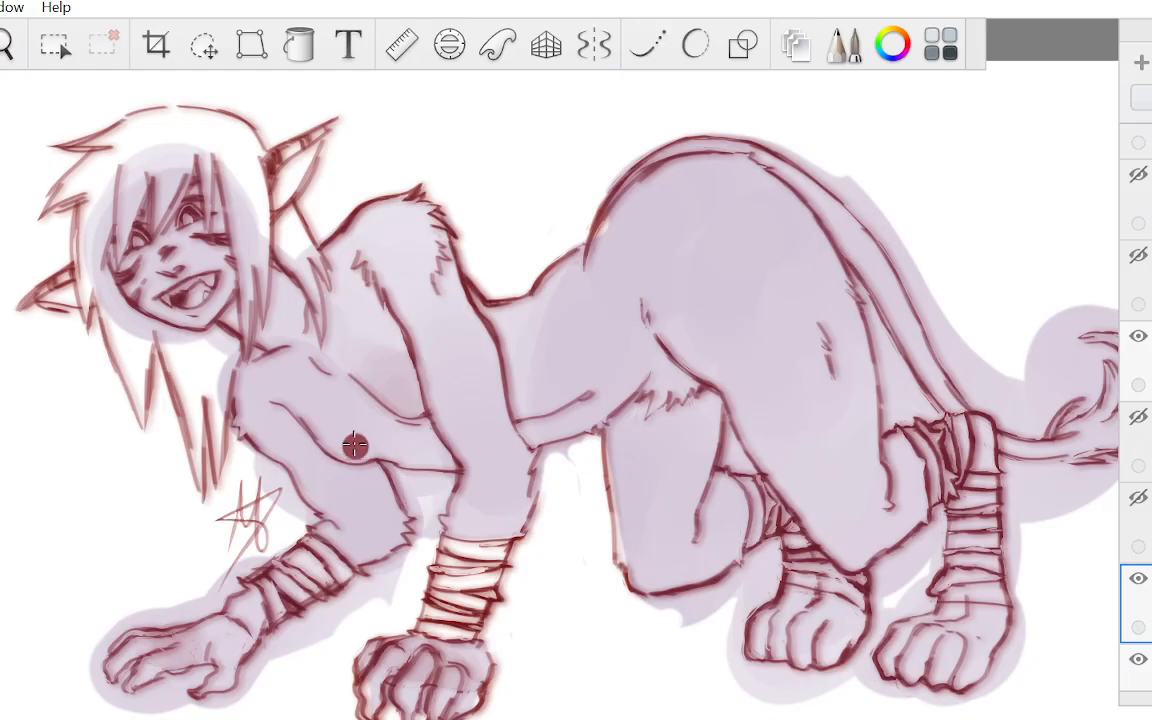
left_click_drag(355, 447, 336, 439)
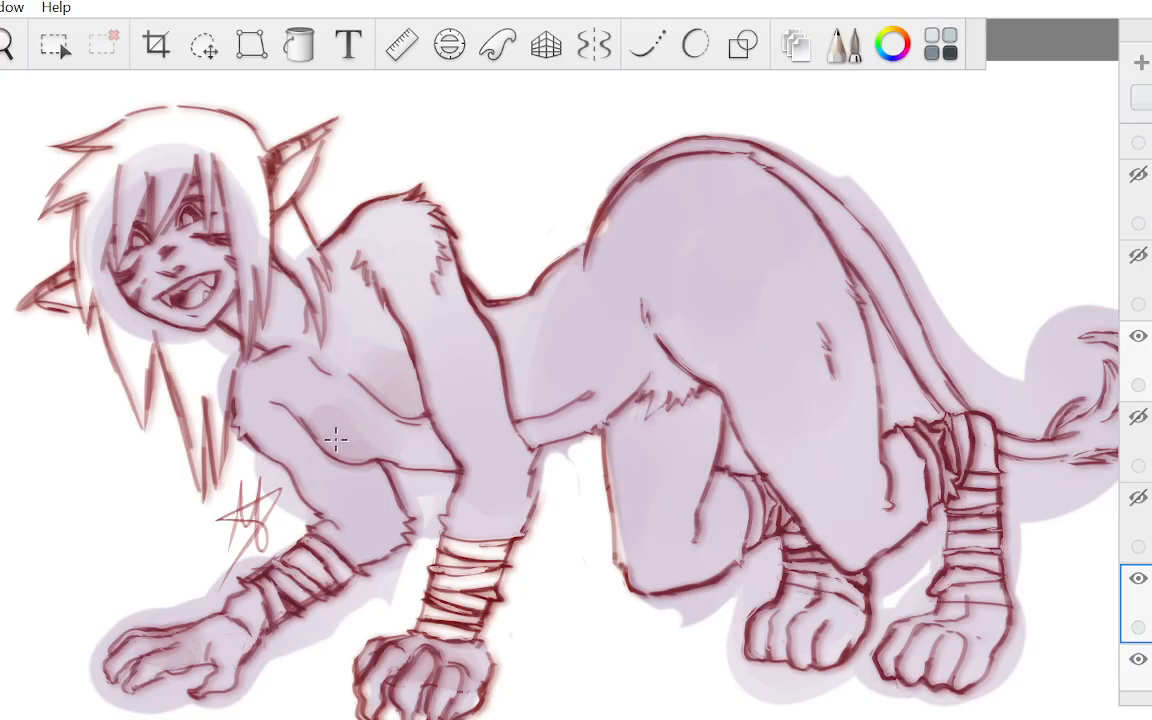
mouse_move(336, 439)
left_mouse_down()
mouse_move(322, 415)
mouse_move(429, 388)
mouse_move(425, 400)
left_mouse_up()
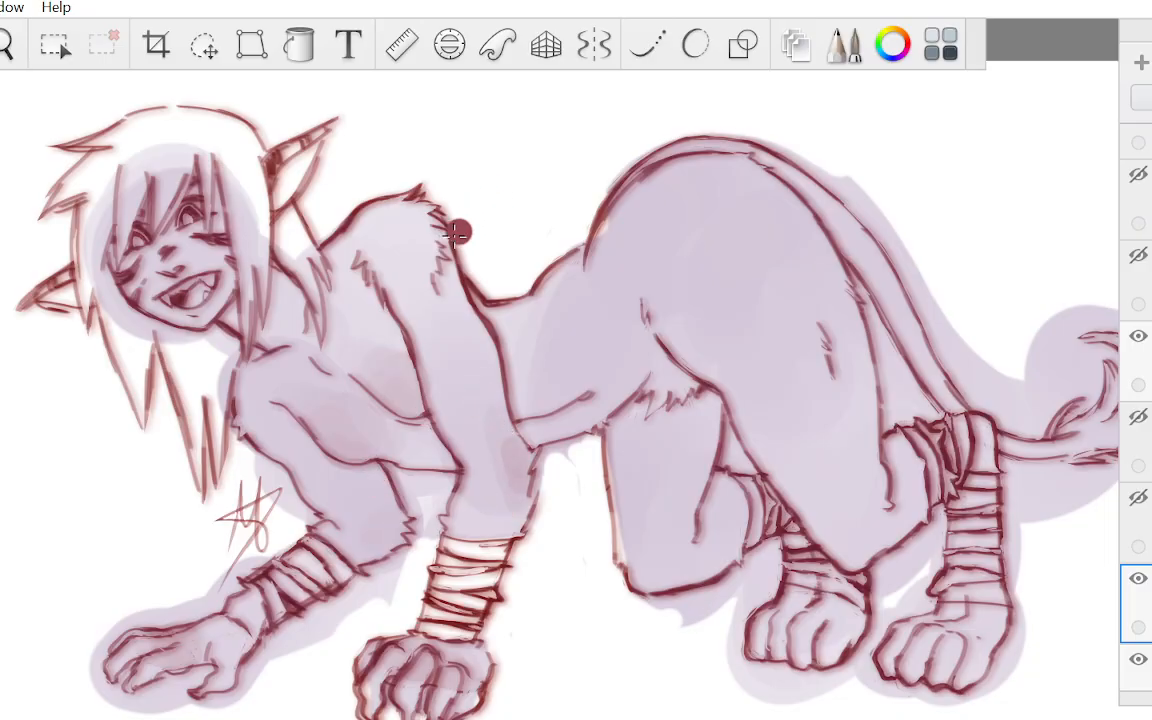
Paint soft red tints over the near shoulder and upper arm, the hip, the near knee and the cheeks
mouse_move(419, 222)
left_mouse_down()
mouse_move(416, 245)
mouse_move(390, 216)
mouse_move(388, 234)
mouse_move(370, 242)
left_mouse_up()
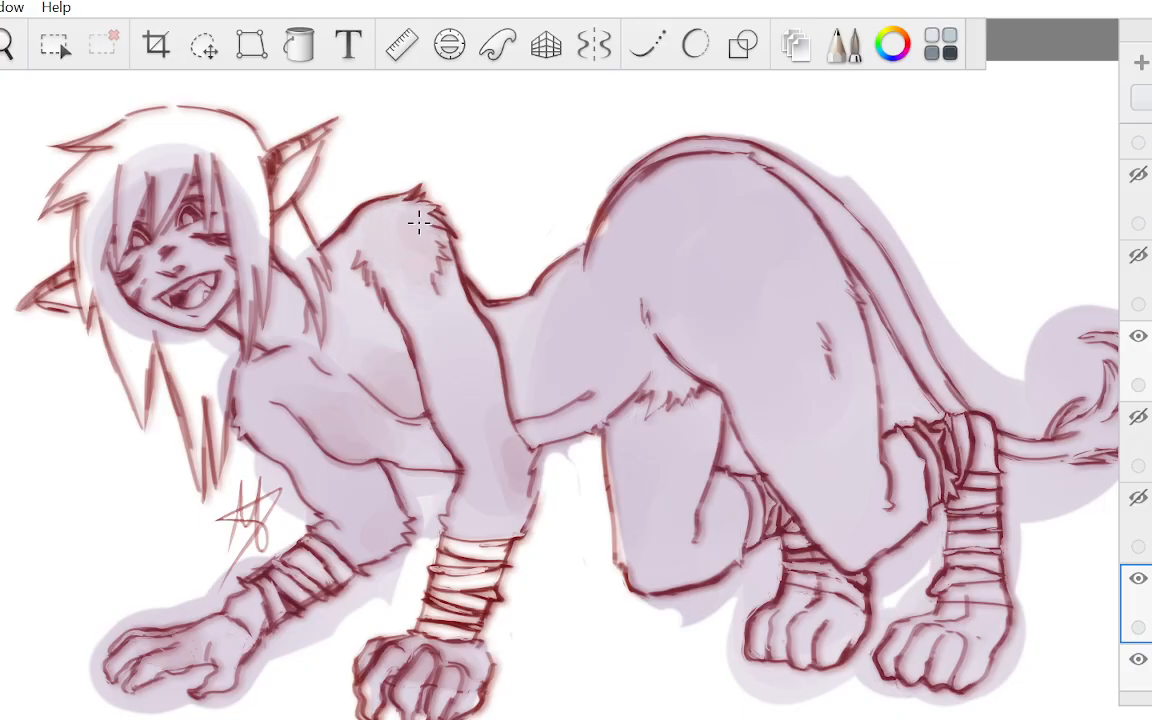
left_click_drag(405, 285, 450, 303)
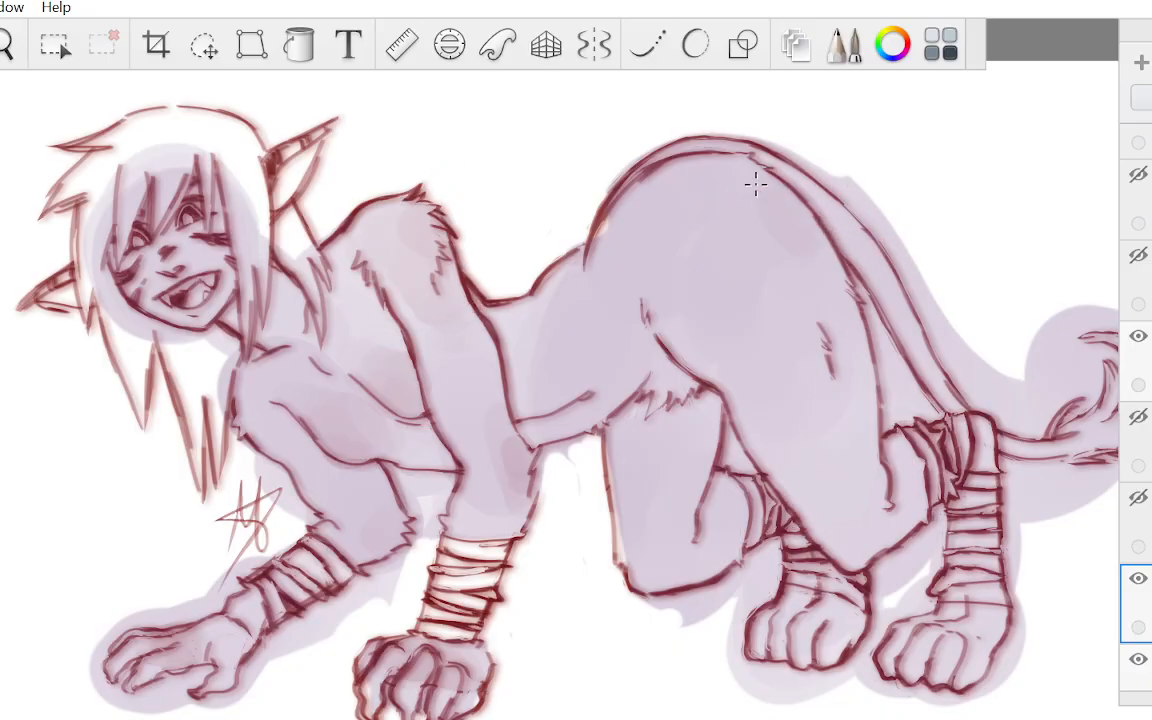
left_click_drag(756, 184, 790, 264)
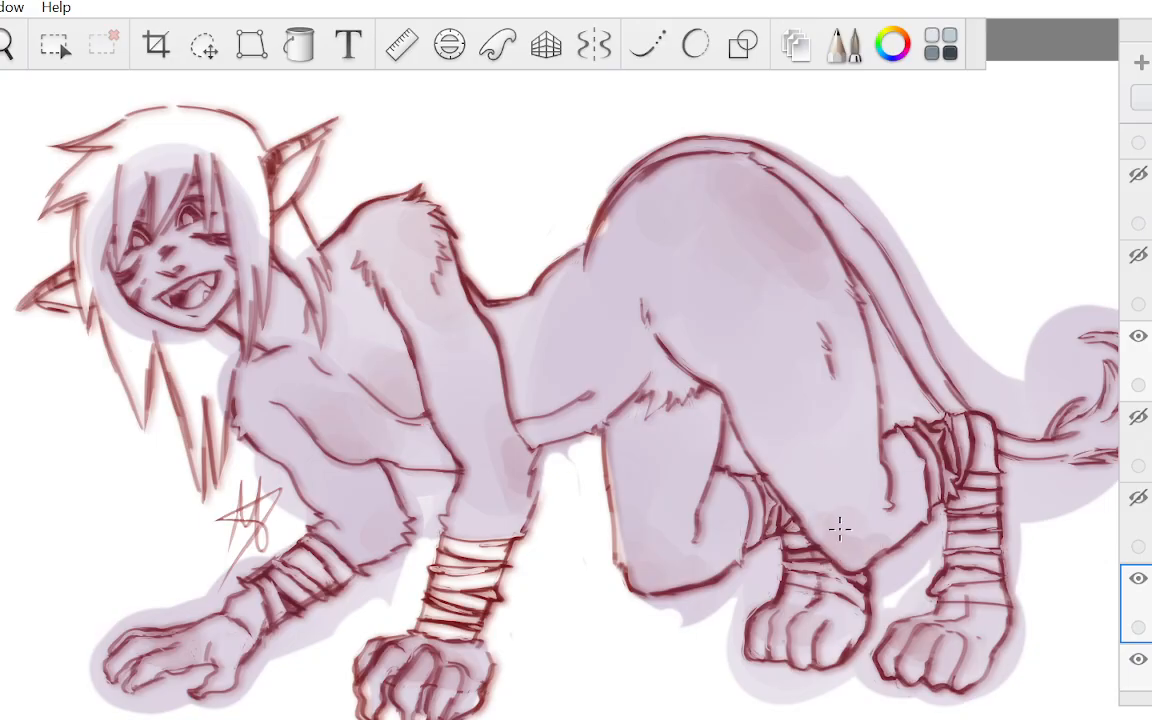
left_click_drag(113, 246, 128, 273)
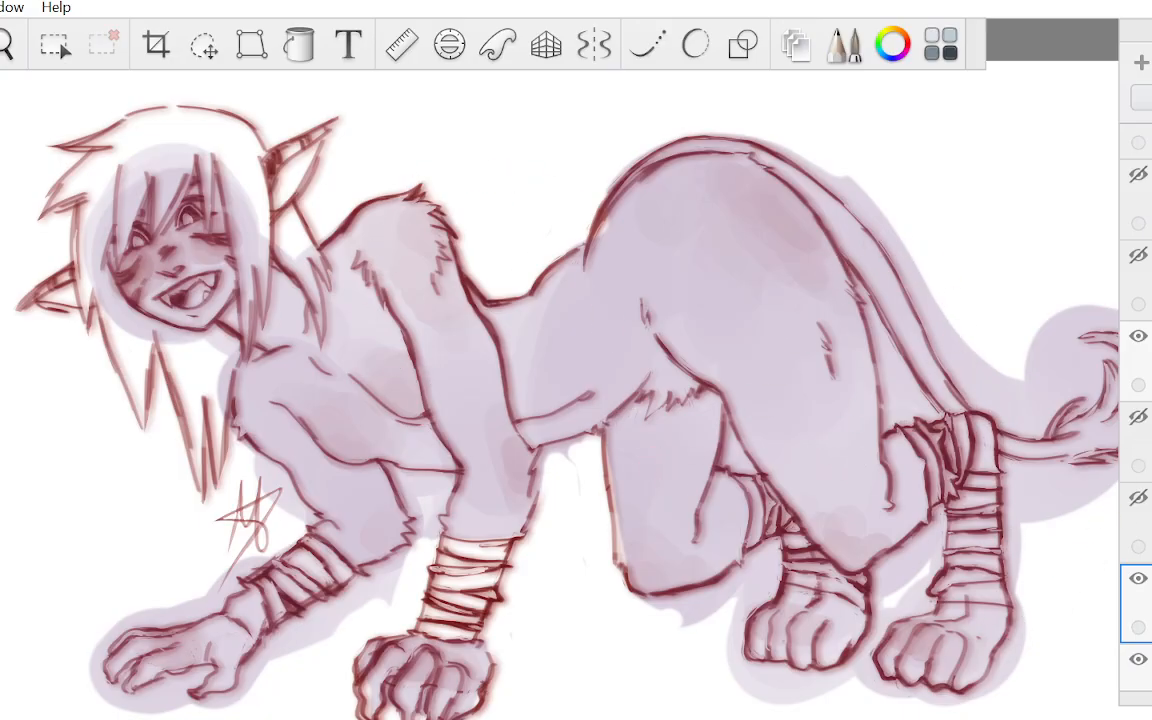
Show the shadow layer and the highlight layer again above the red tints
left_click(1139, 499)
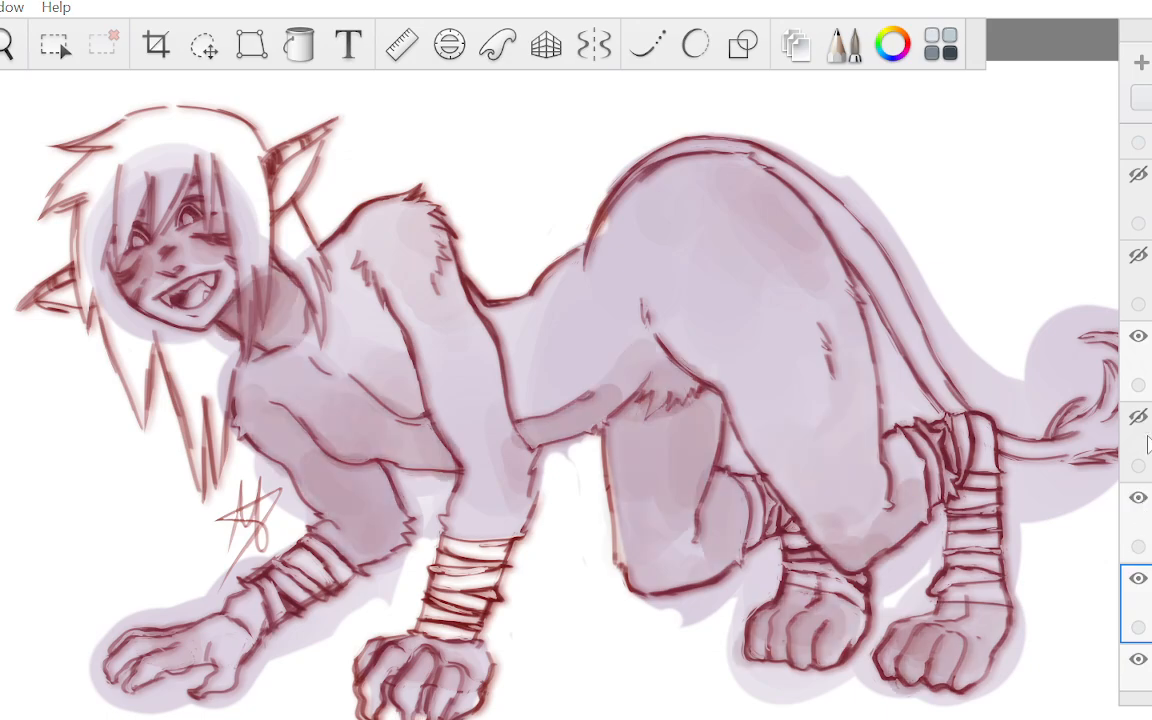
left_click(1138, 418)
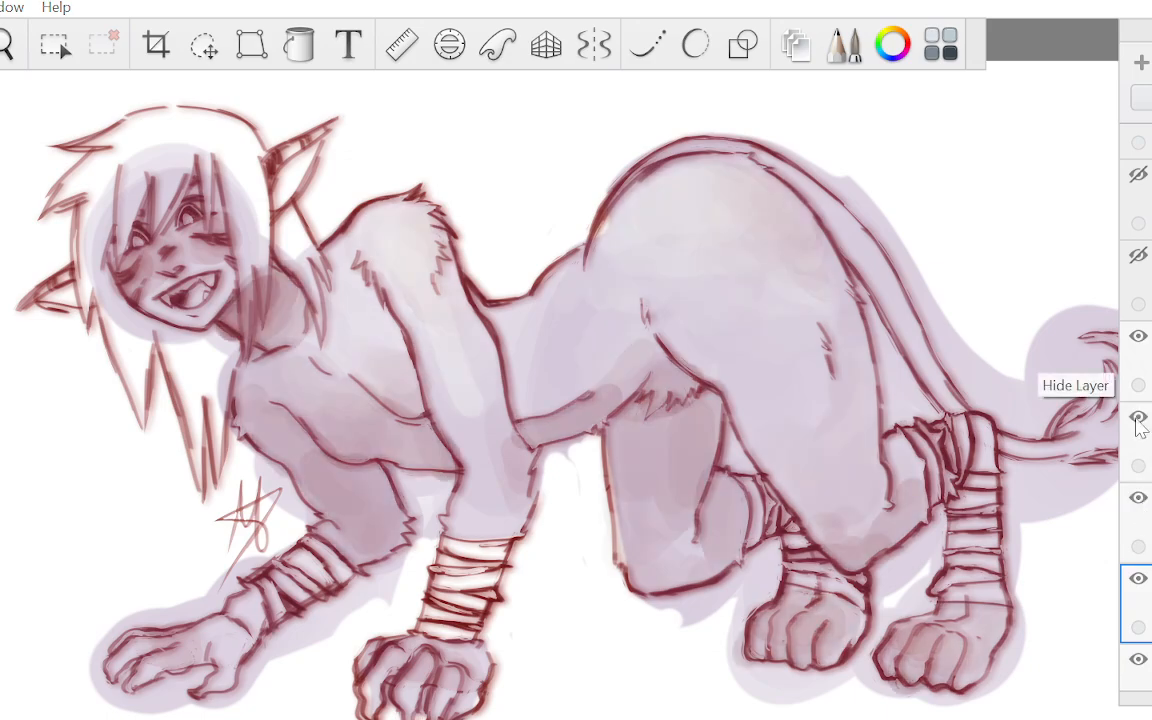